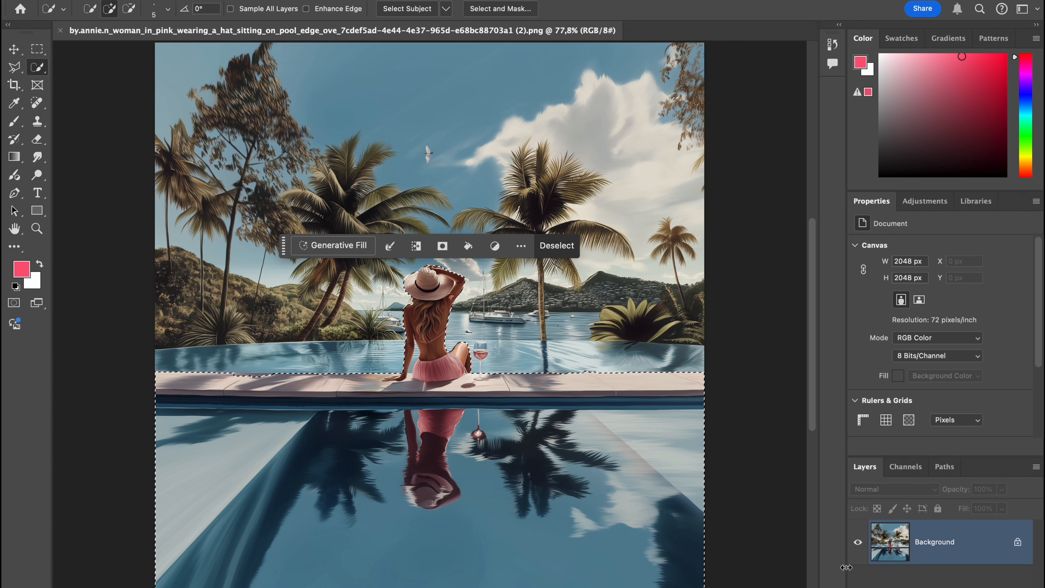
Unlock the background layer, delete the selected woman and pool foreground, and fill the gap with Generative Fill.
left_click(1021, 545)
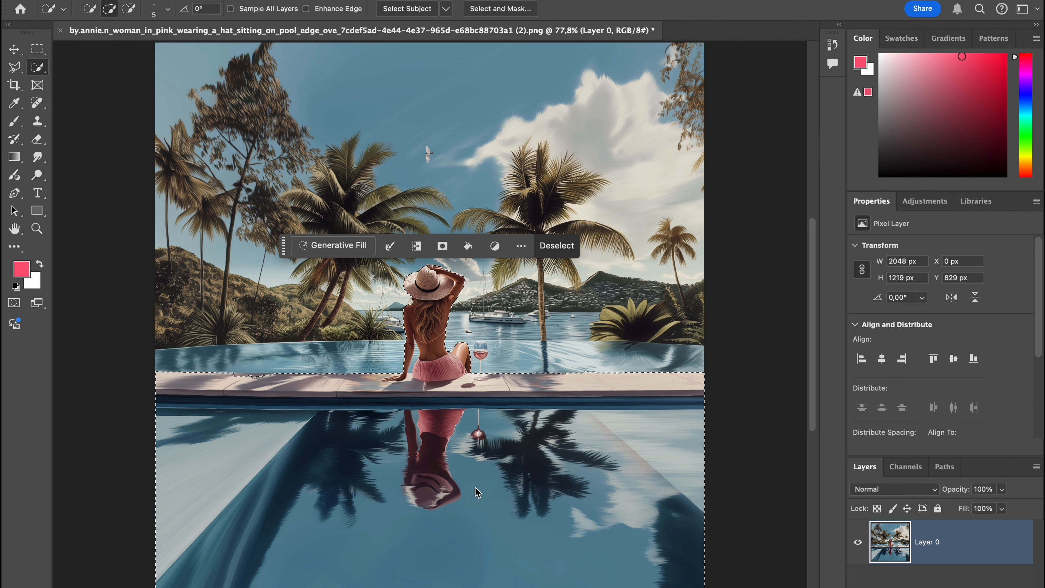
key("Delete")
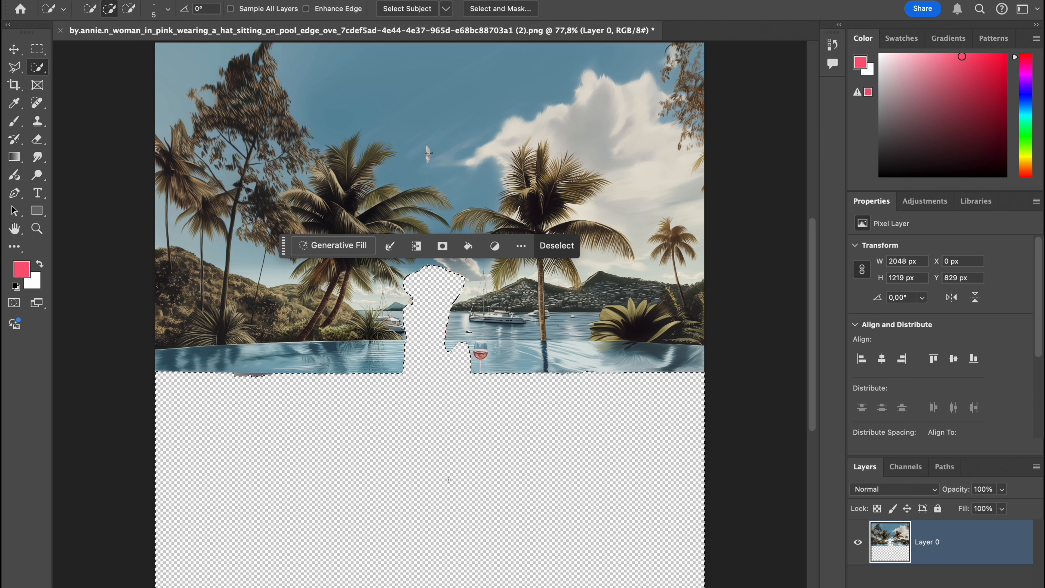
left_click(334, 245)
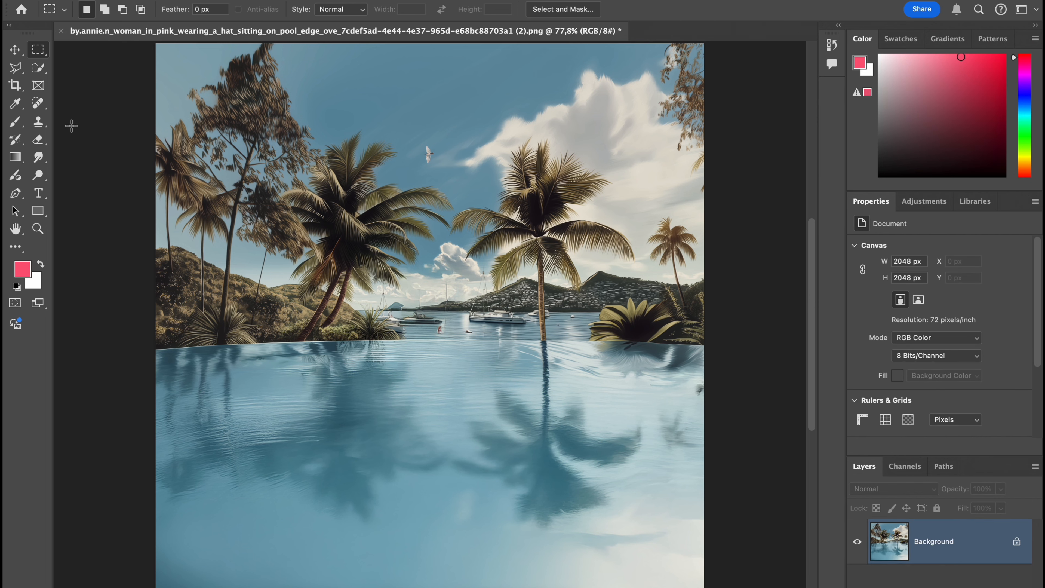
Select the water area in the lower half of the picture with the Quick Selection tool.
left_click(38, 69)
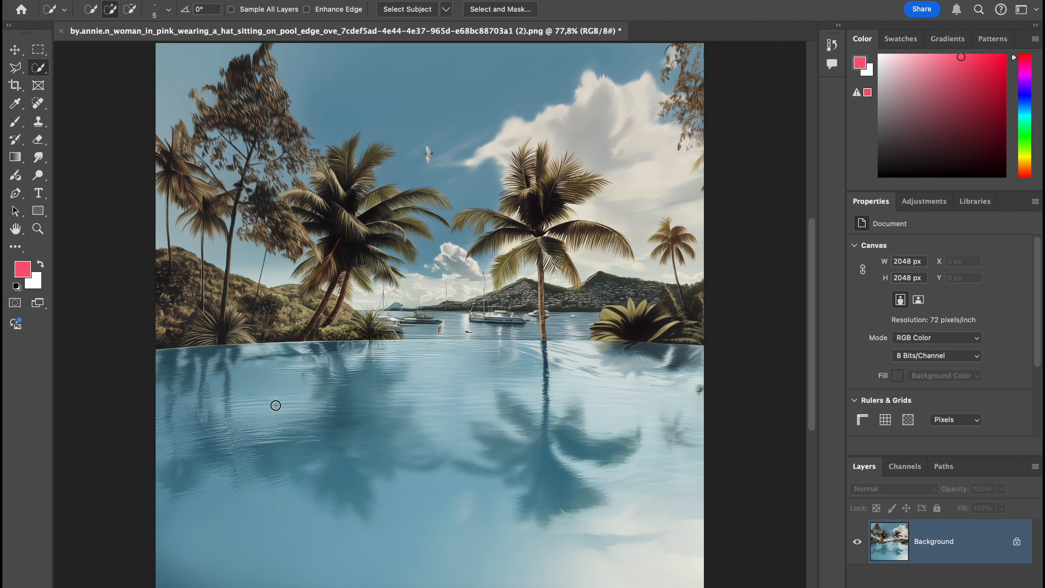
left_click_drag(539, 390, 668, 491)
left_click_drag(277, 472, 256, 439)
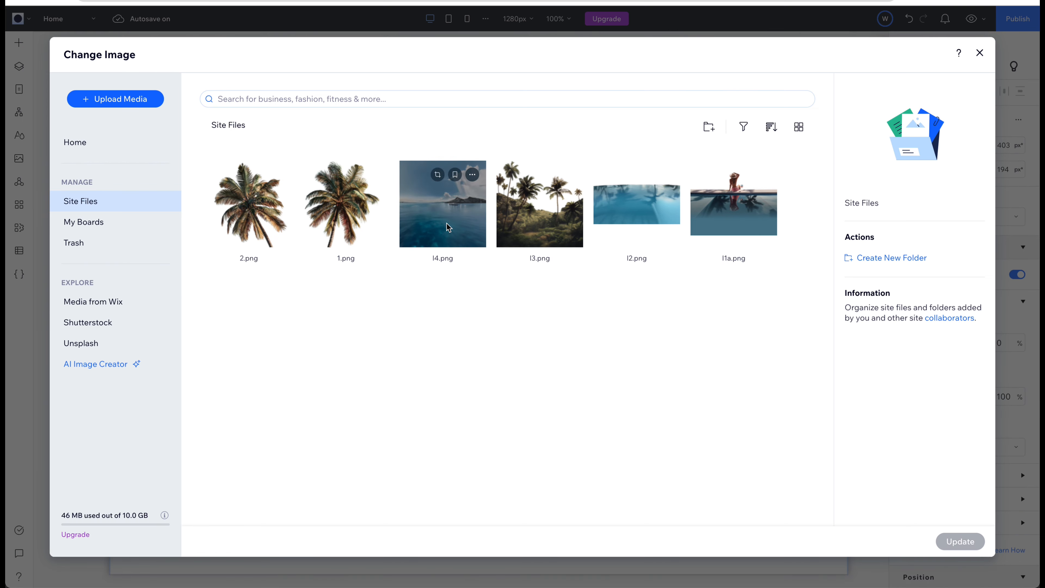
In Wix Studio, replace the placeholder image with I4.png and set its height to 290 px.
left_click(448, 228)
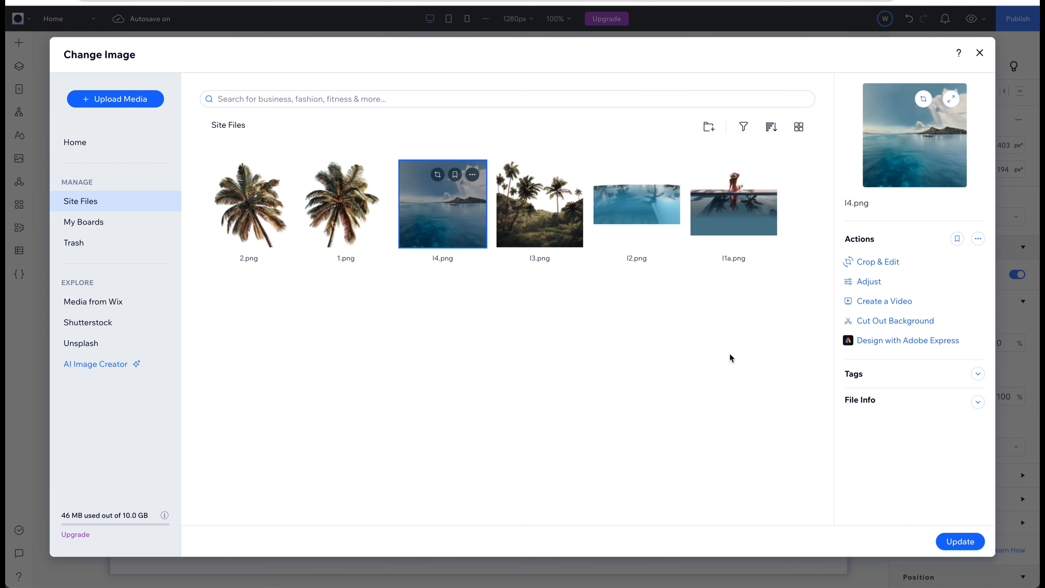
left_click(961, 542)
left_click(1003, 170)
type("290")
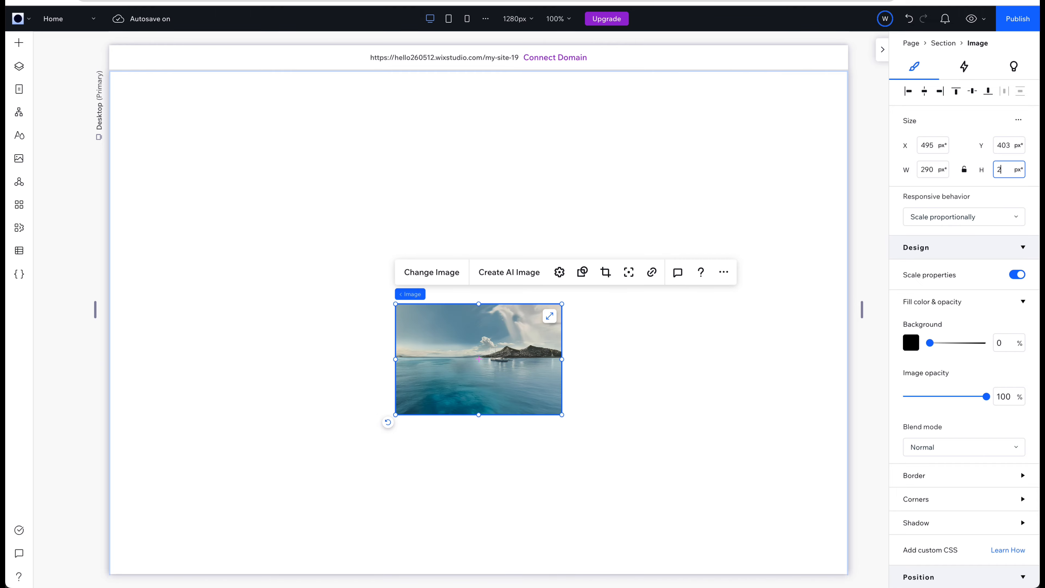
key("Return")
Lock the sea image's proportions and enlarge it until it covers the full width of the section.
left_click(964, 169)
left_click_drag(562, 276, 936, 42)
scroll(334, 368, "down", 1)
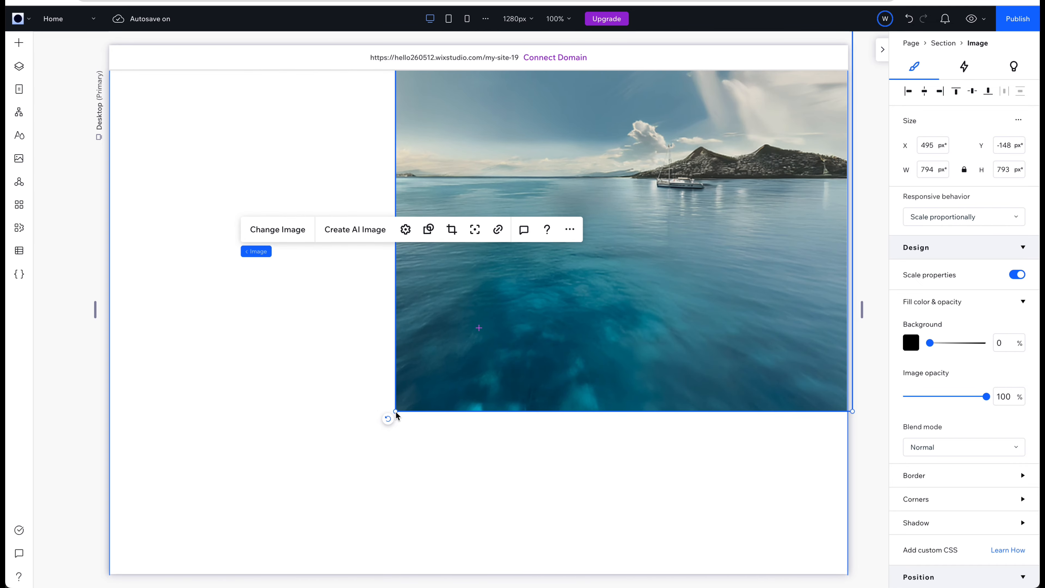
left_click_drag(395, 412, 9, 586)
left_click_drag(407, 350, 408, 429)
scroll(409, 429, "up", 1)
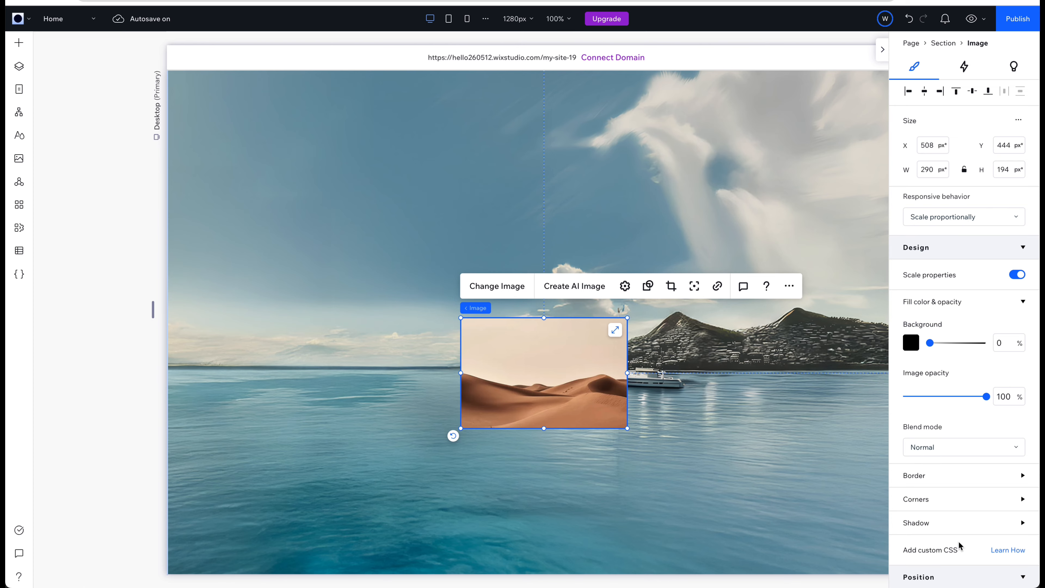
Set the second image's height to 290 px and enlarge it towards the section's upper-left corner to about 804 by 803 px.
left_click(1003, 169)
type("290")
key("Return")
left_click_drag(462, 317, 108, 79)
Zoom the canvas out to 60% and enlarge the palm landscape image to span the full page width.
scroll(592, 378, "down", 5)
left_click(559, 19)
left_click(531, 45)
left_click(531, 45)
left_click(531, 45)
left_click(531, 45)
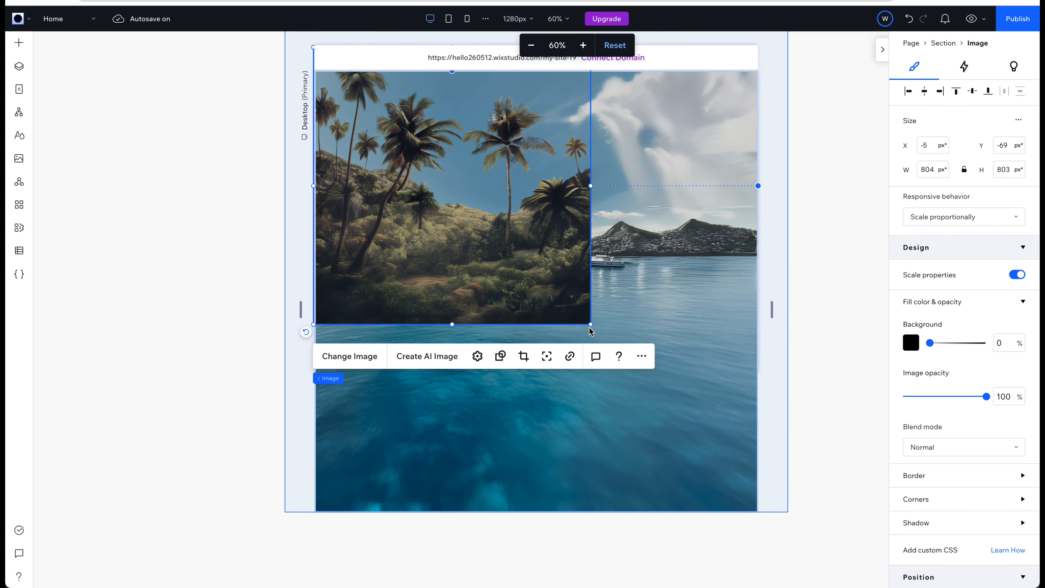
left_click_drag(590, 329, 702, 486)
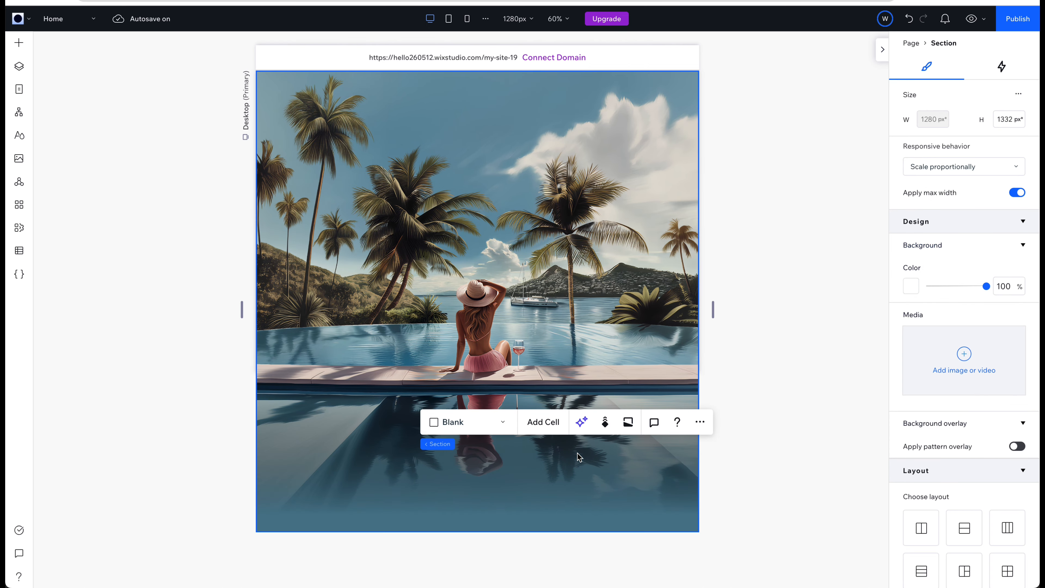
Turn on the advanced size settings for the sea background image.
scroll(956, 315, "down", 10)
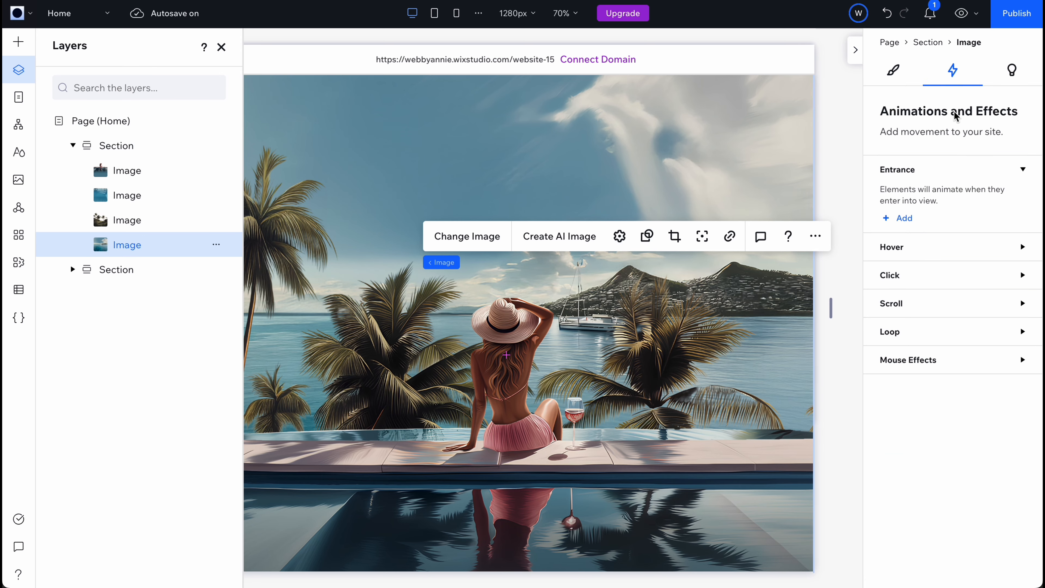
left_click(895, 72)
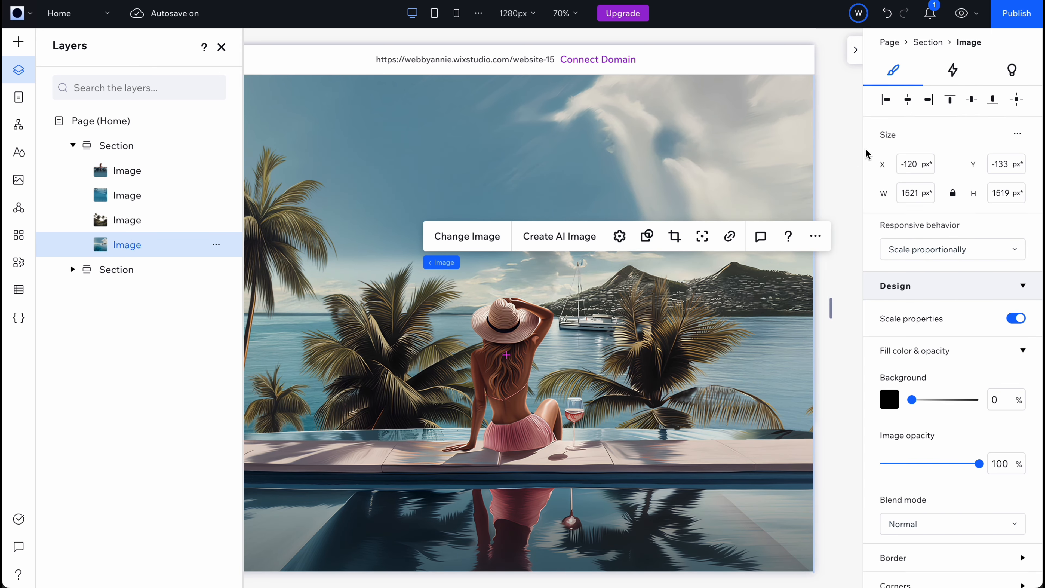
left_click(1017, 135)
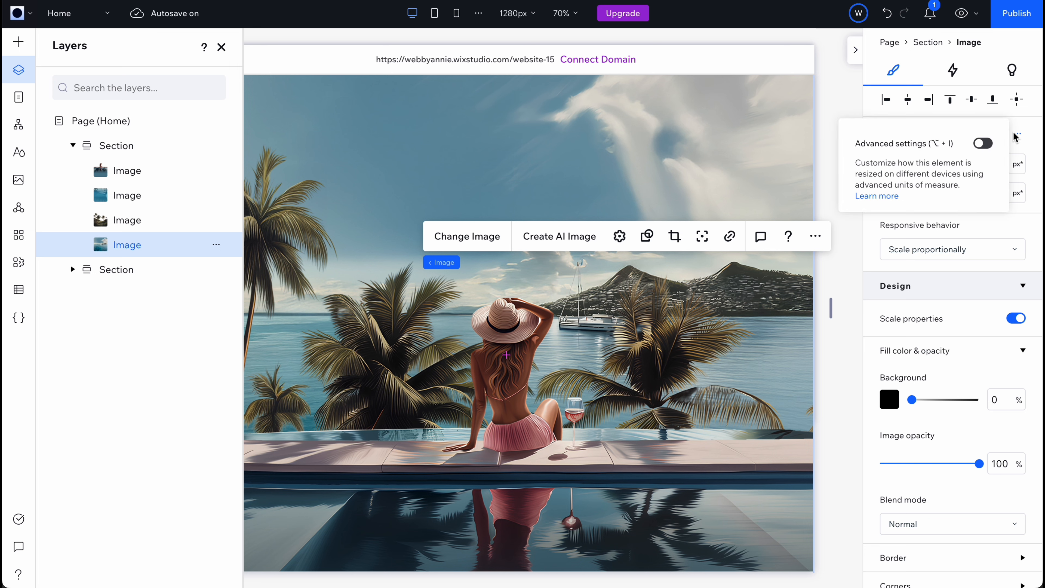
left_click(983, 142)
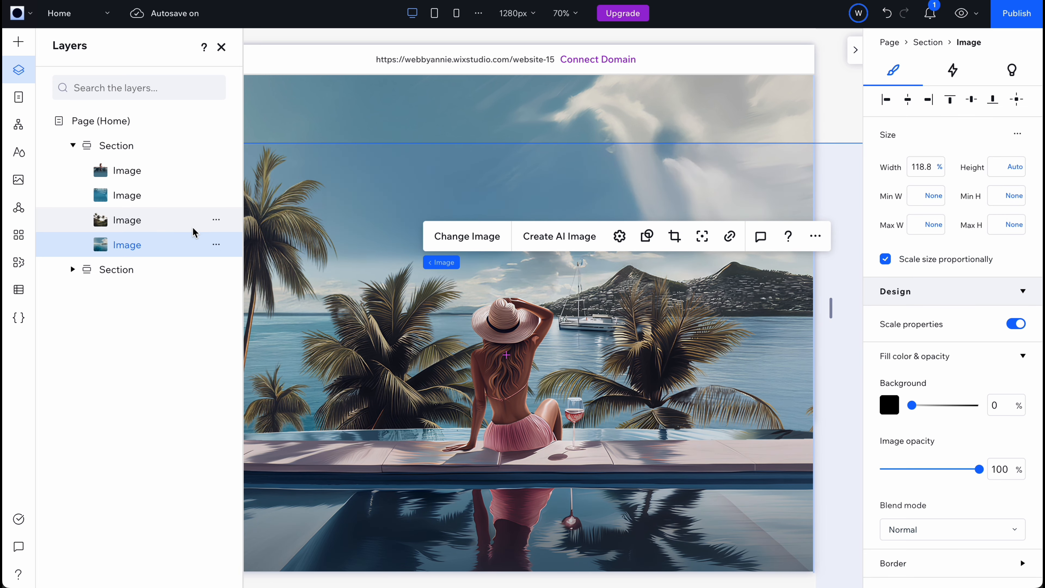
Resize the canvas to check how the layered images scale, and select the palm landscape image among the layers.
left_click(835, 312)
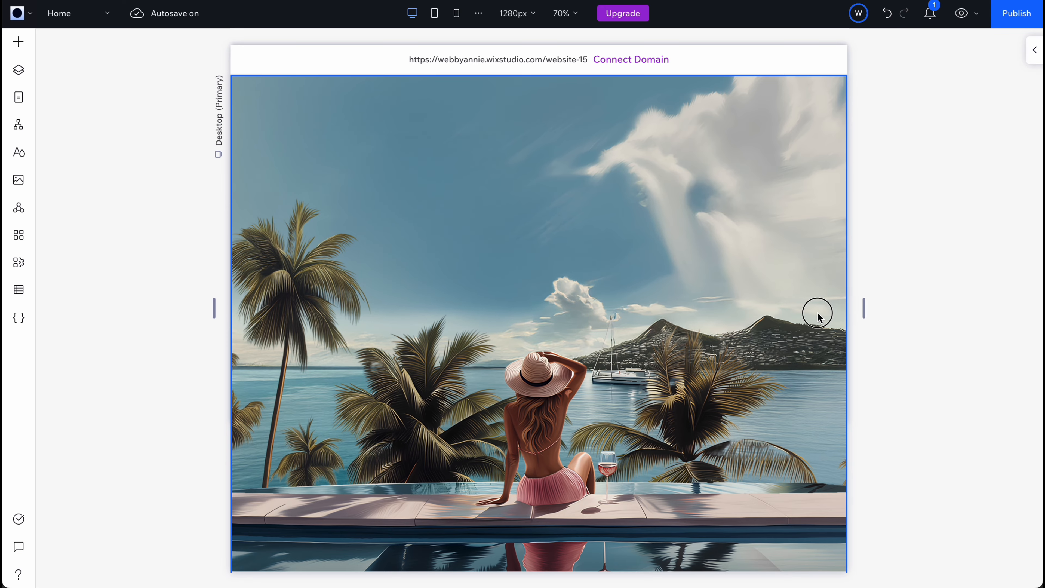
left_click_drag(863, 320, 915, 397)
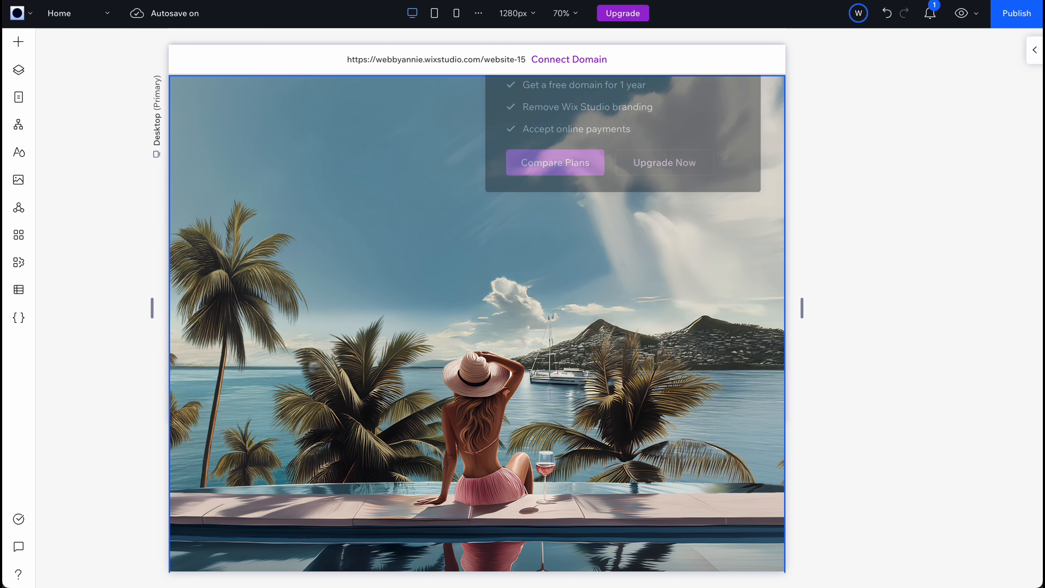
left_click(18, 70)
left_click(171, 221)
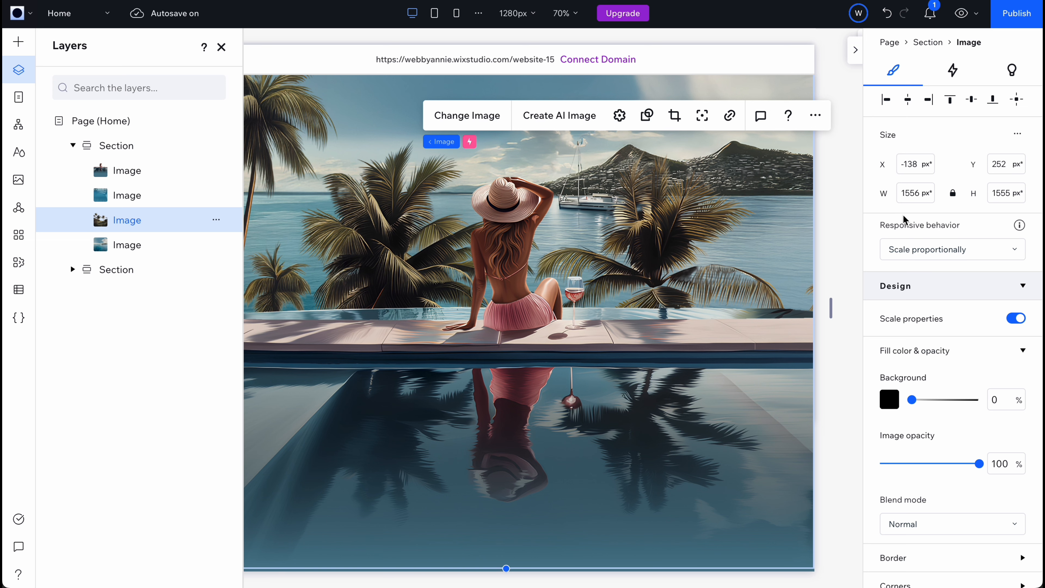
Set the section's overflow content to Hide.
scroll(591, 322, "up", 2)
scroll(591, 323, "down", 1)
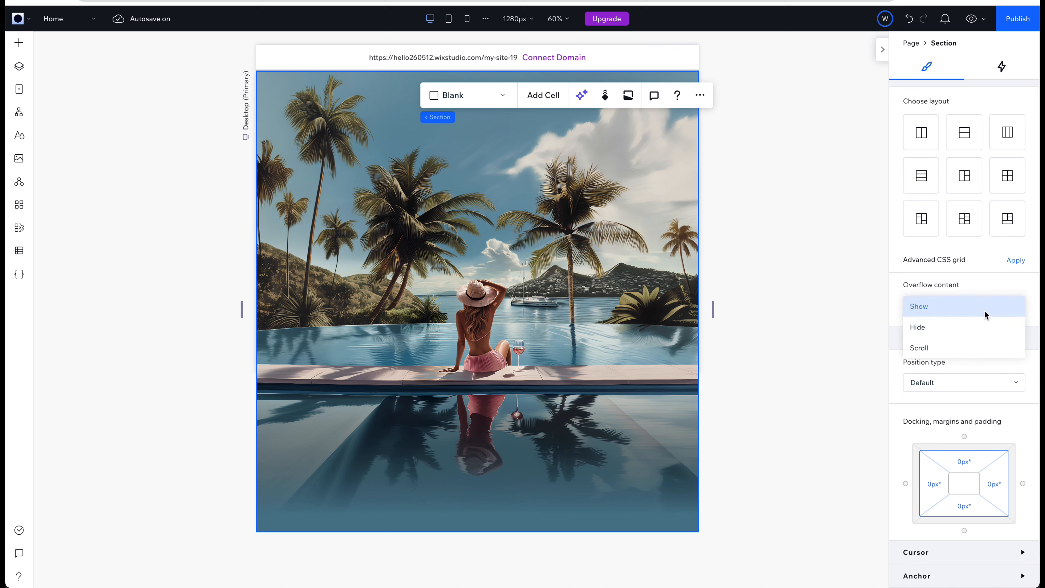
left_click(973, 328)
left_click(788, 381)
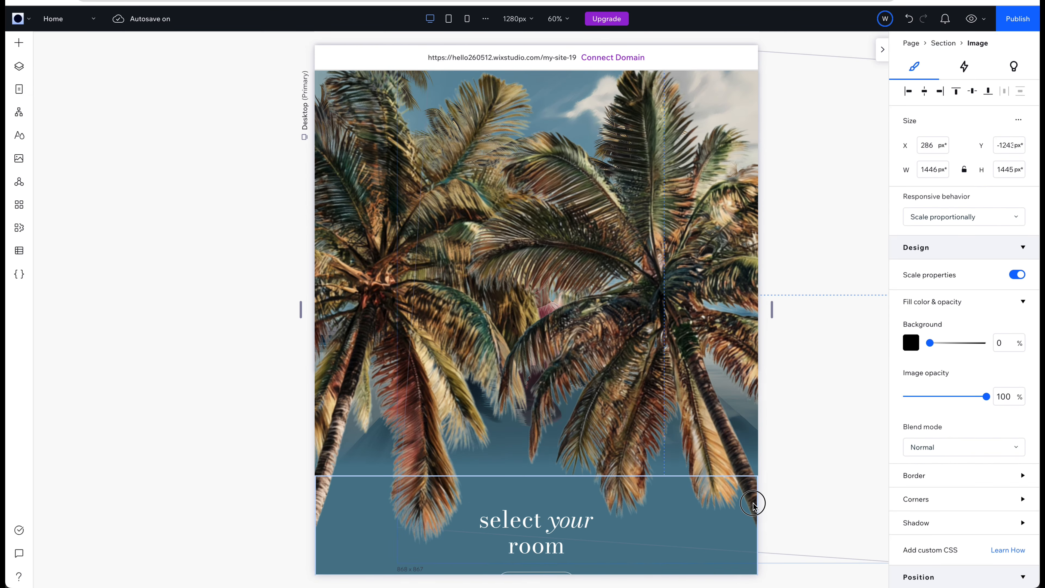
Open the layer list and try to move a palm tree image from the lower section into the upper one.
left_click(136, 311)
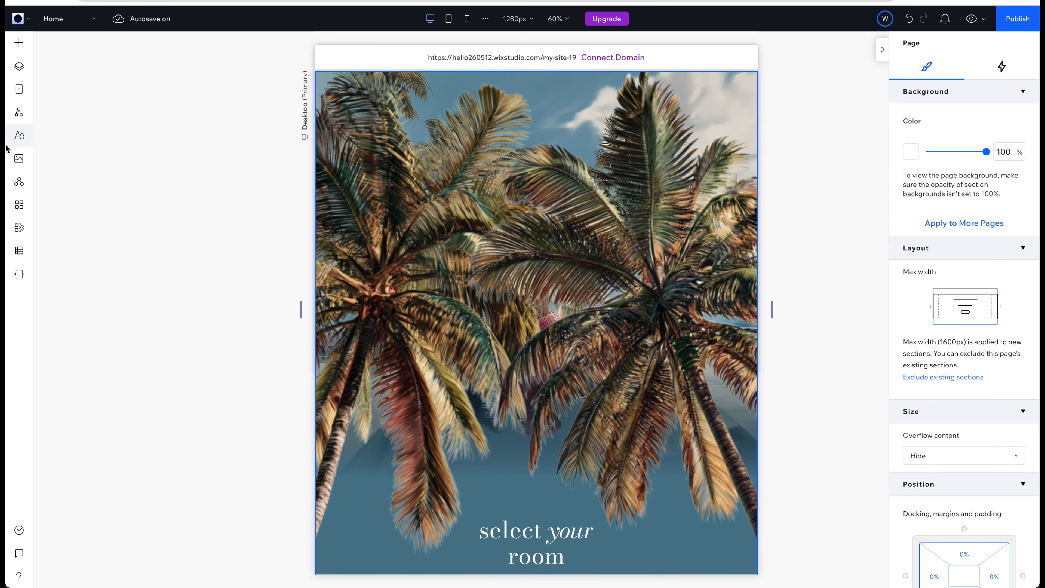
left_click(19, 66)
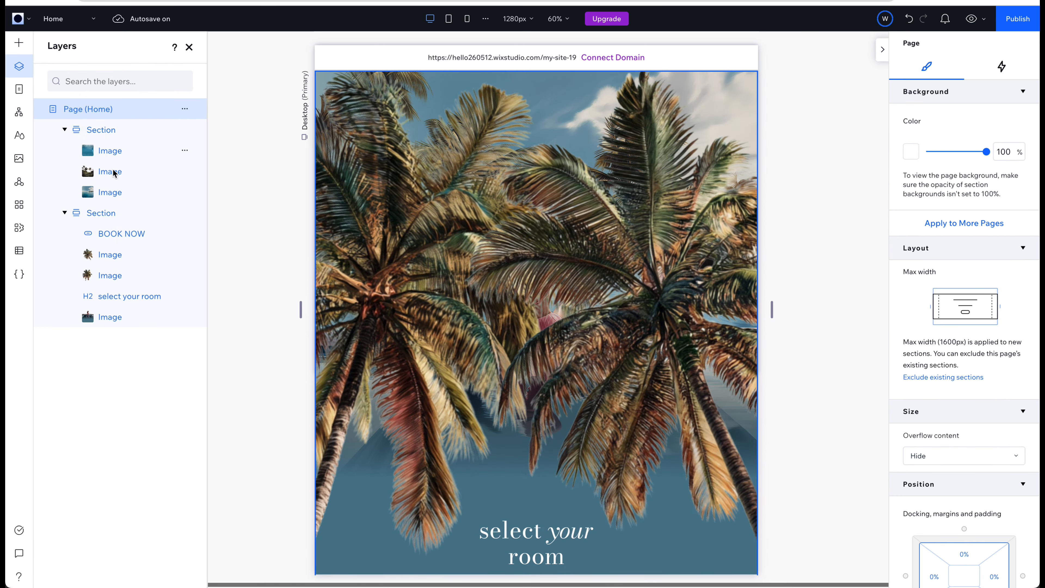
left_click(114, 133)
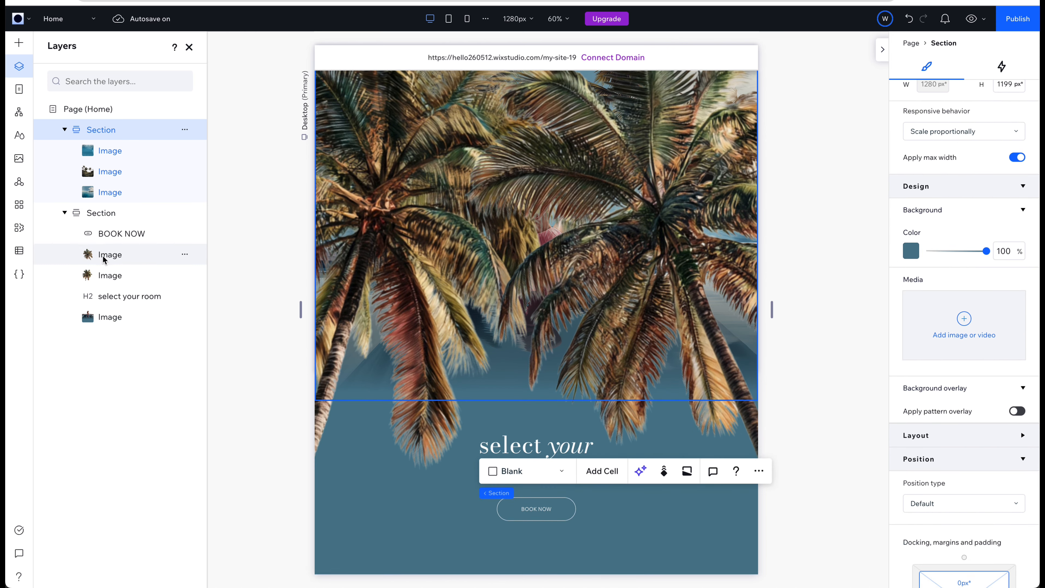
left_click_drag(102, 253, 109, 201)
scroll(398, 497, "up", 3)
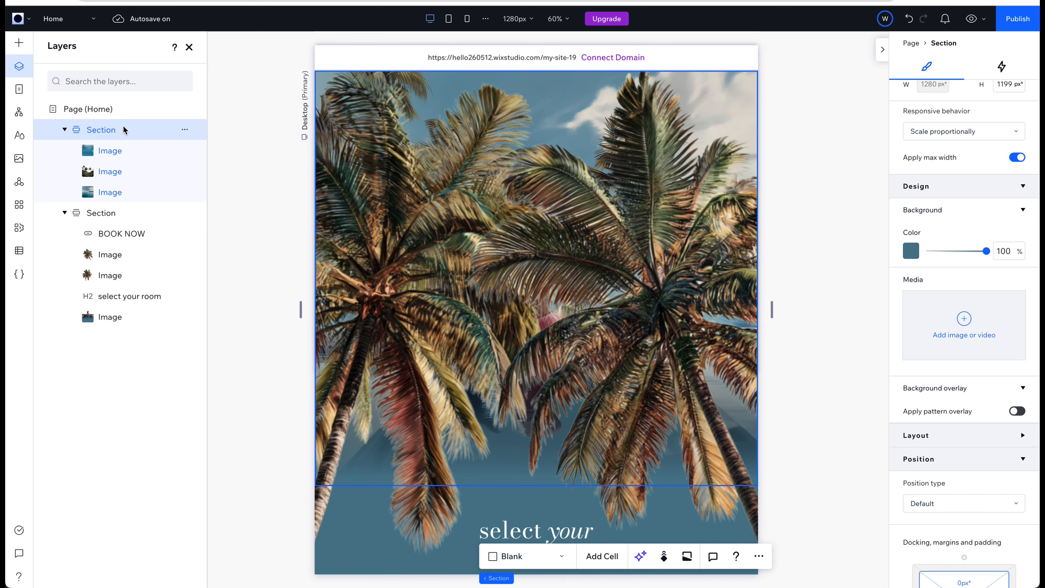
Move both palm tree images and the woman-by-the-pool image from the lower section up into the upper section.
left_click(391, 404)
left_click_drag(391, 405, 384, 398)
left_click_drag(665, 452, 664, 418)
left_click_drag(544, 429, 543, 415)
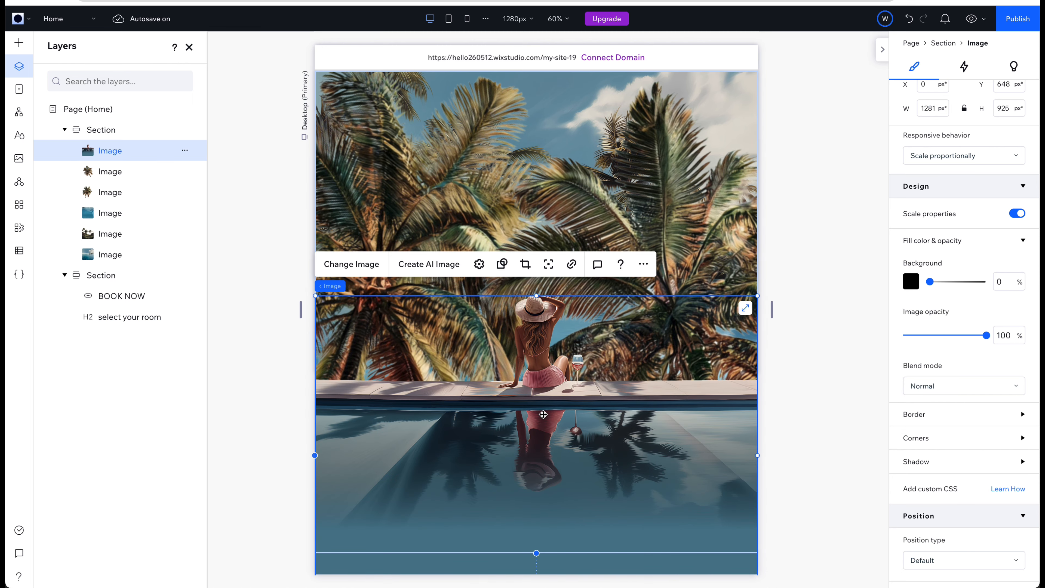
left_click(808, 293)
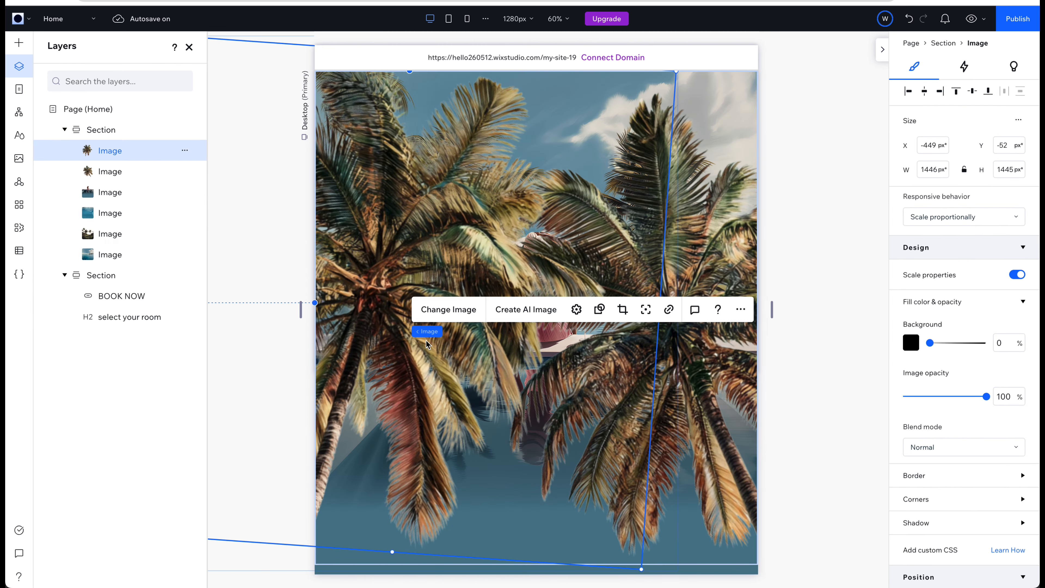
Paste a copy of the "select your room" heading into the upper section and change its text to "beach".
key("super+v")
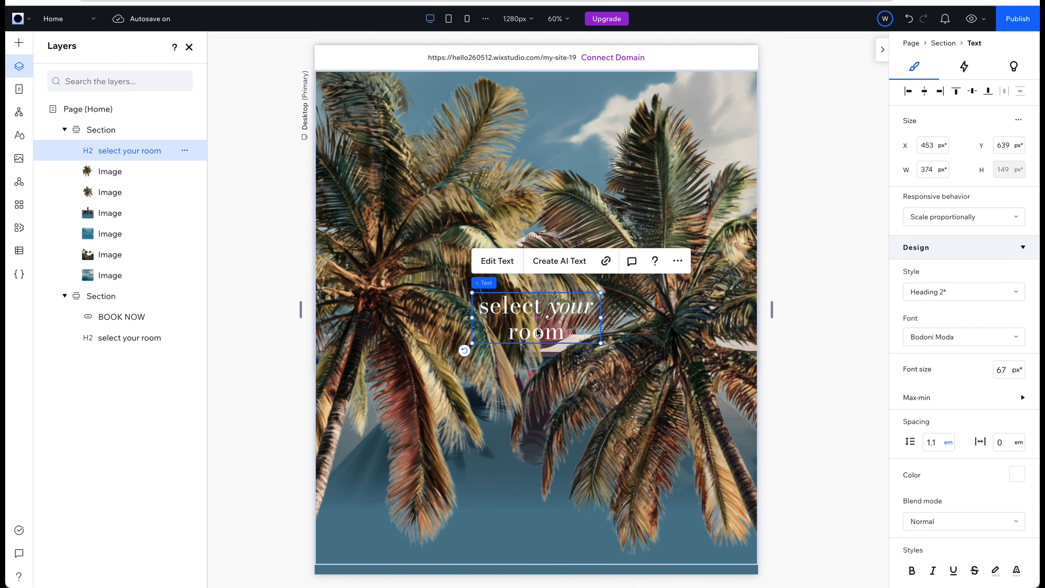
double_click(531, 313)
type("Be")
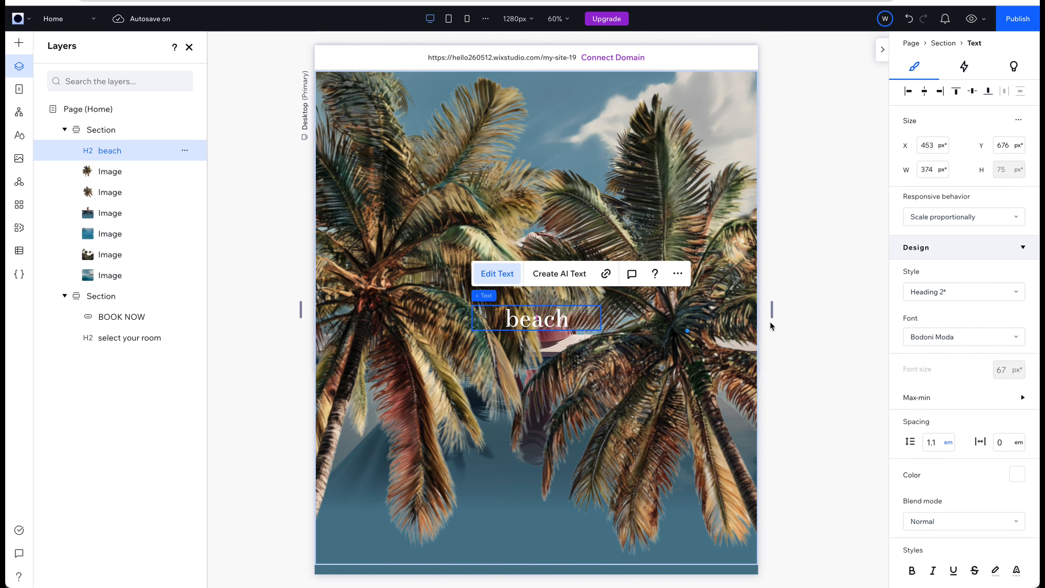
left_click(788, 322)
Enlarge the "beach" heading to a font size of 131 px, narrow its box and place it over the left palm tree.
left_click(522, 320)
left_click_drag(602, 331, 727, 455)
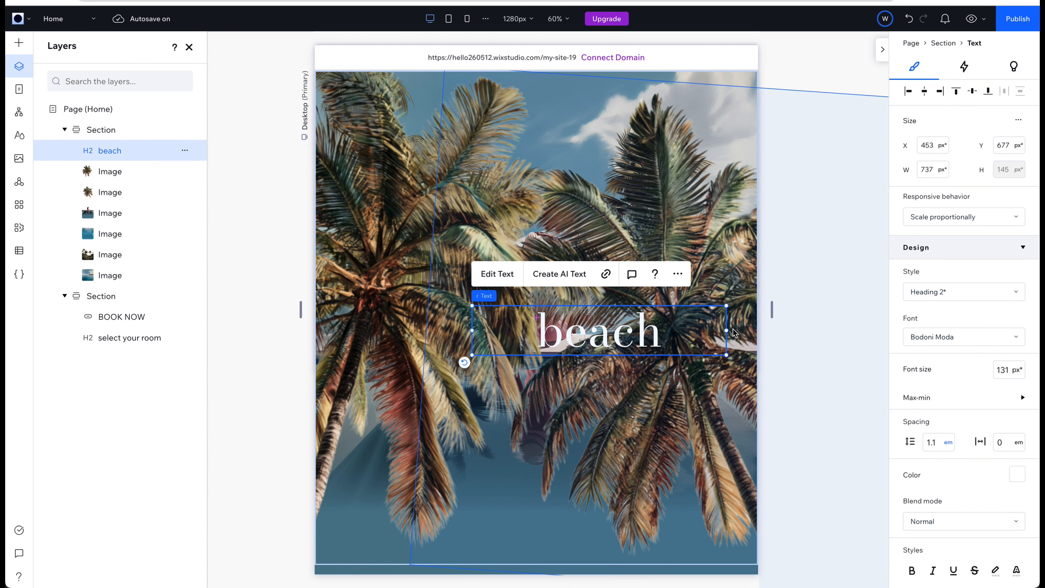
left_click(732, 332)
left_click(666, 331)
left_click_drag(727, 330, 632, 337)
left_click_drag(569, 343, 451, 303)
Darken the left palm tree image by lowering its exposure in Photo Studio and save the adjustment.
left_click(462, 156)
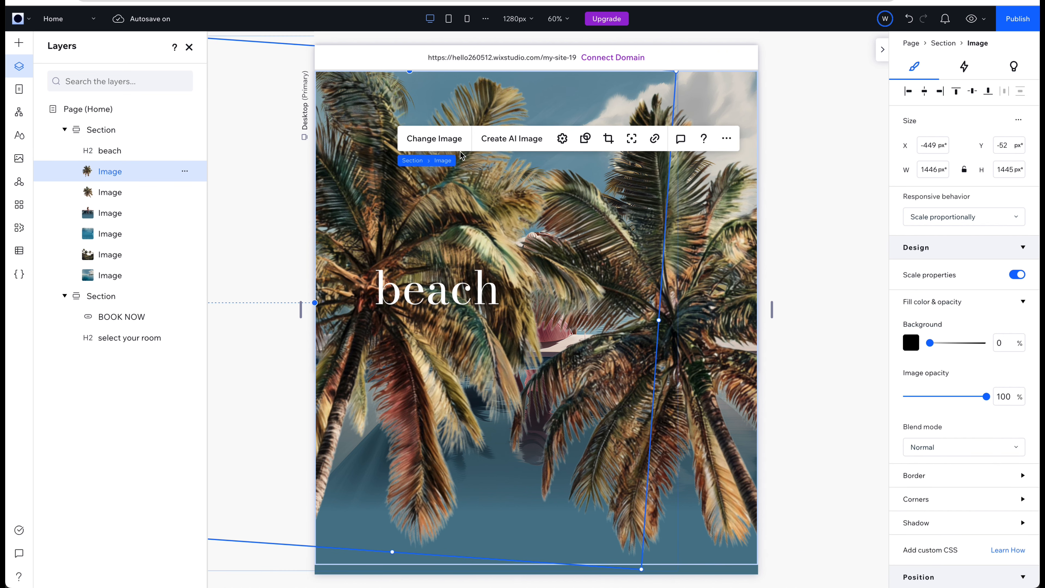
left_click(562, 138)
left_click(815, 194)
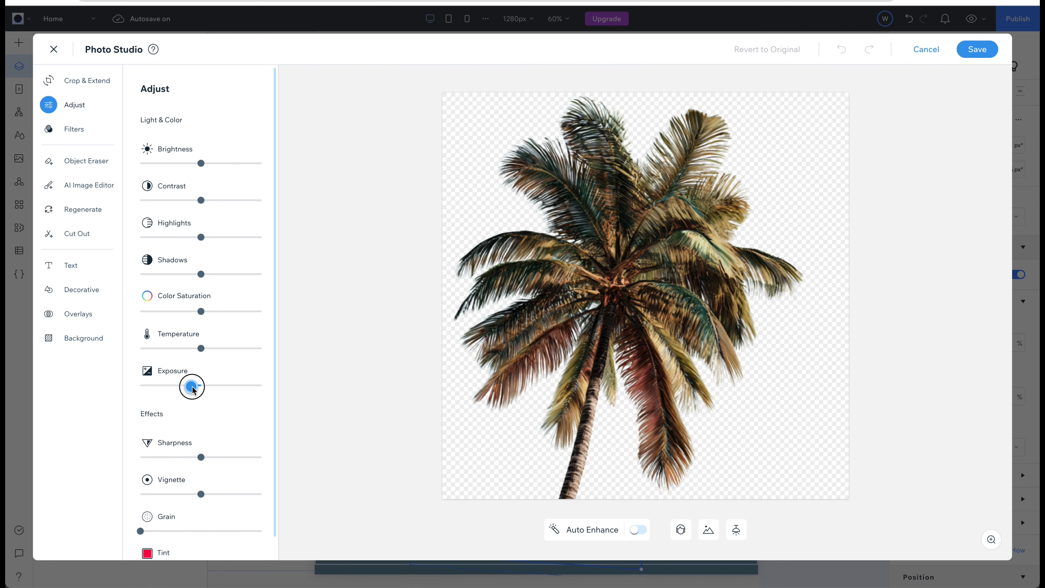
left_click_drag(194, 389, 156, 387)
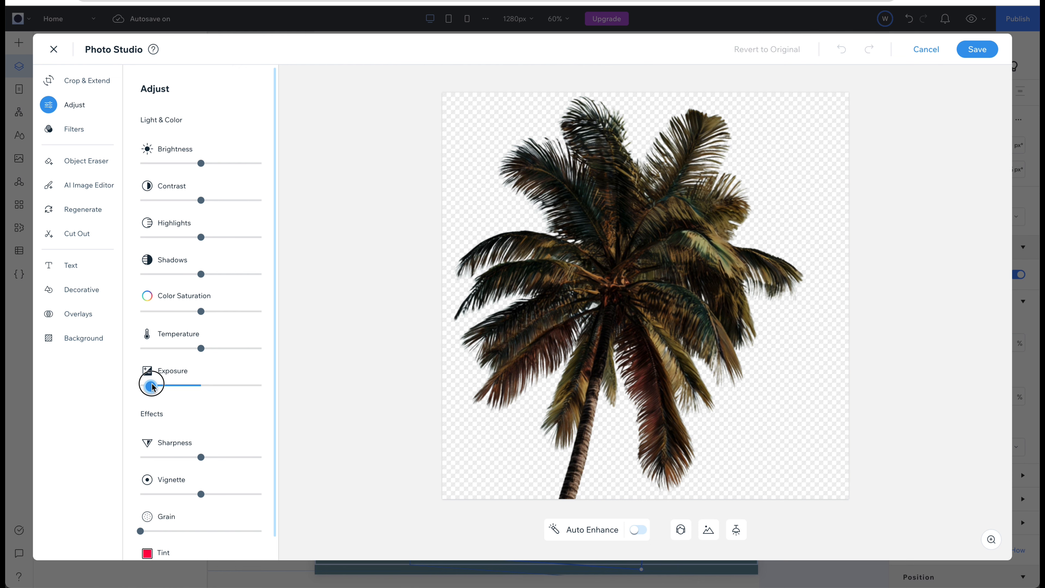
left_click(976, 49)
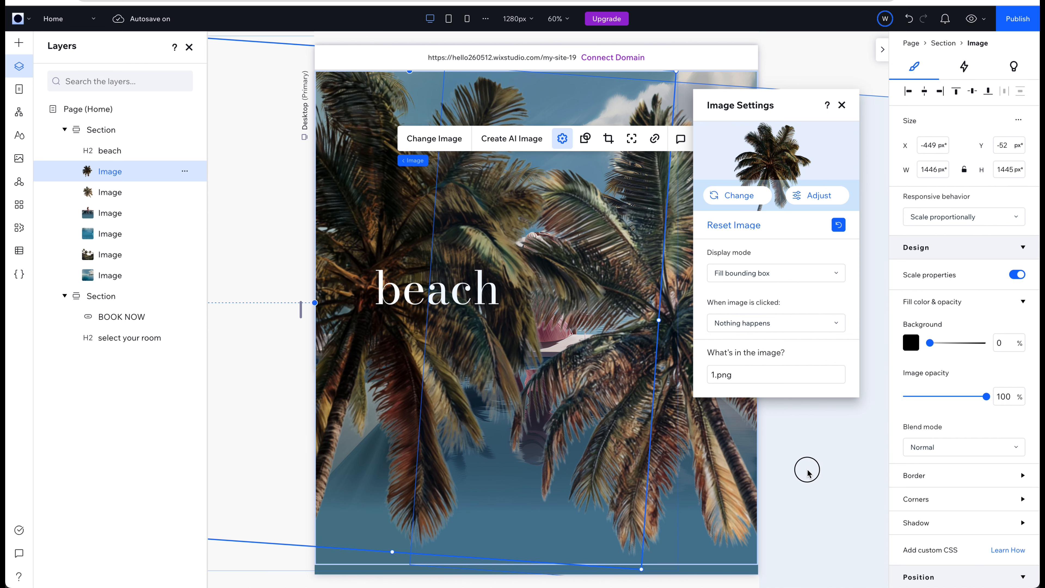
left_click(807, 472)
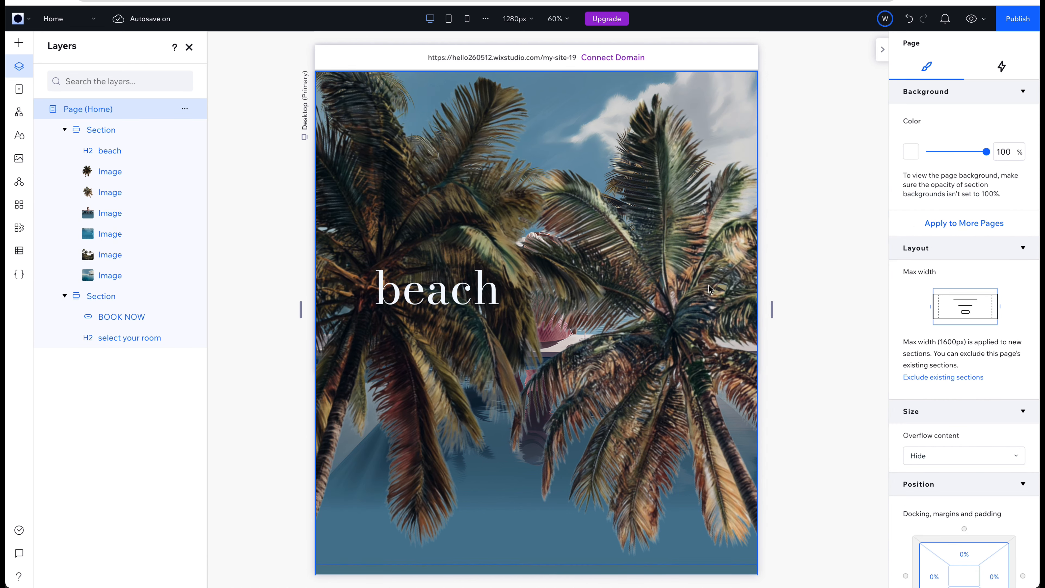
Darken the right palm tree image by lowering its exposure in Photo Studio and save the adjustment.
left_click(709, 286)
left_click(595, 307)
left_click(339, 198)
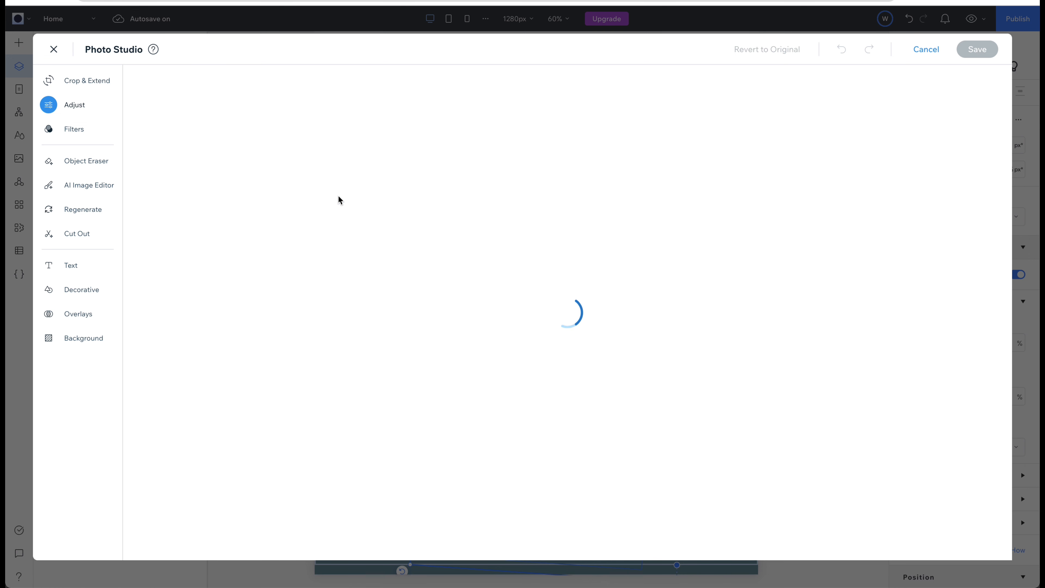
left_click_drag(201, 385, 157, 387)
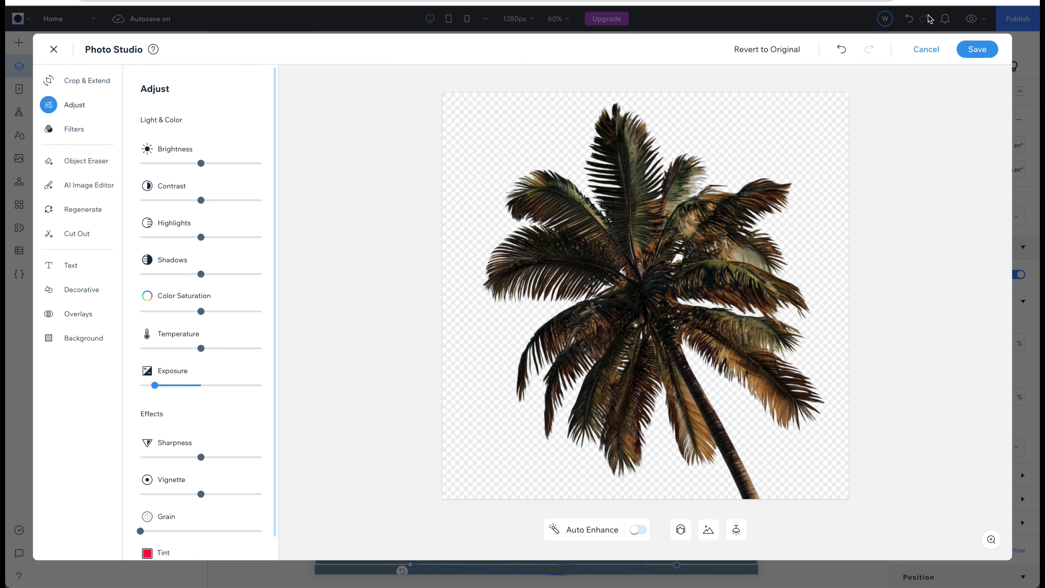
left_click(978, 49)
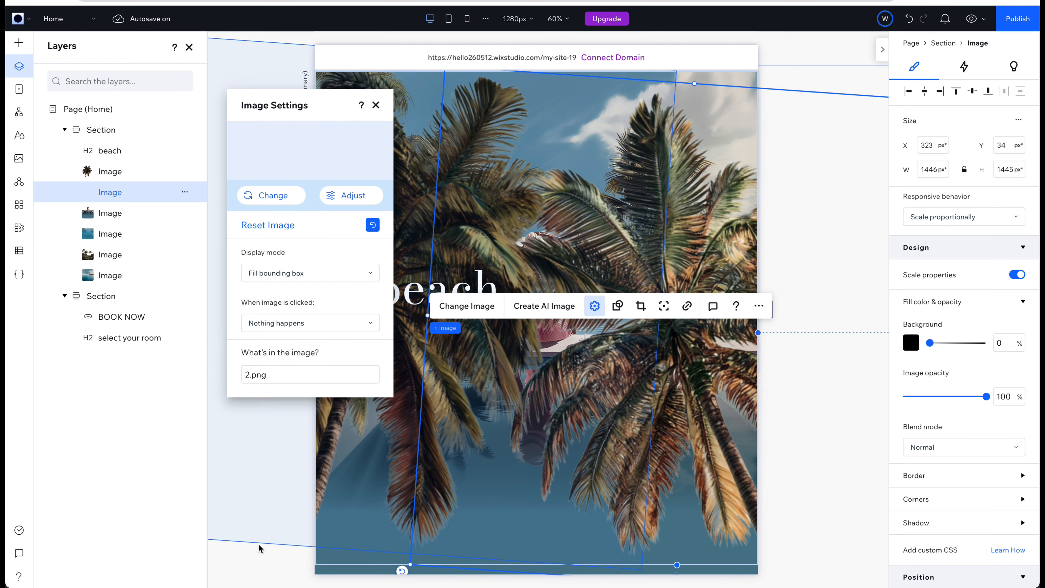
left_click(259, 548)
Add an italic "vibes" heading beside "beach" over the right palm tree, and check both headings in the page preview.
left_click(440, 302)
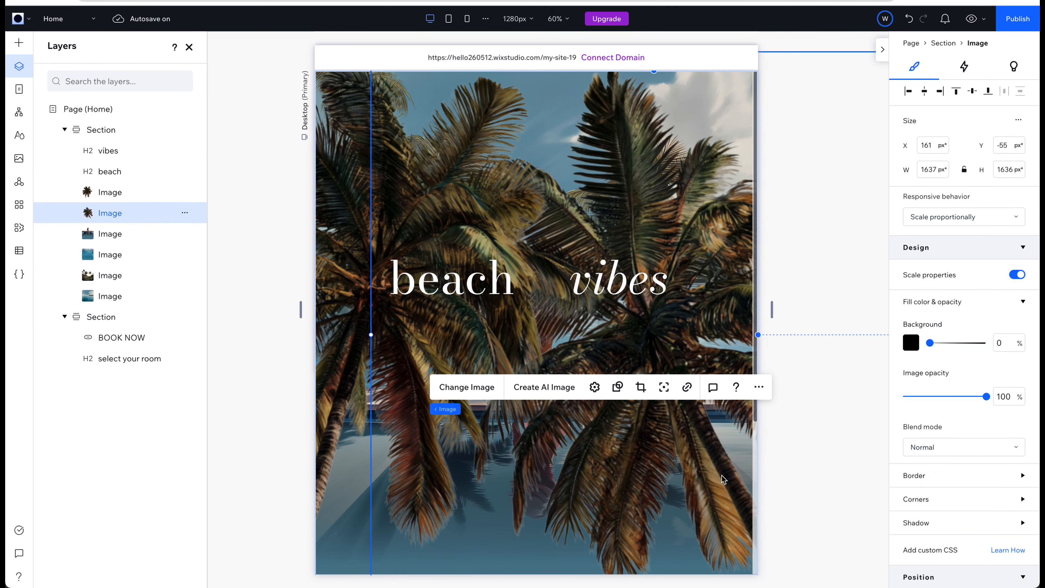
left_click(102, 175)
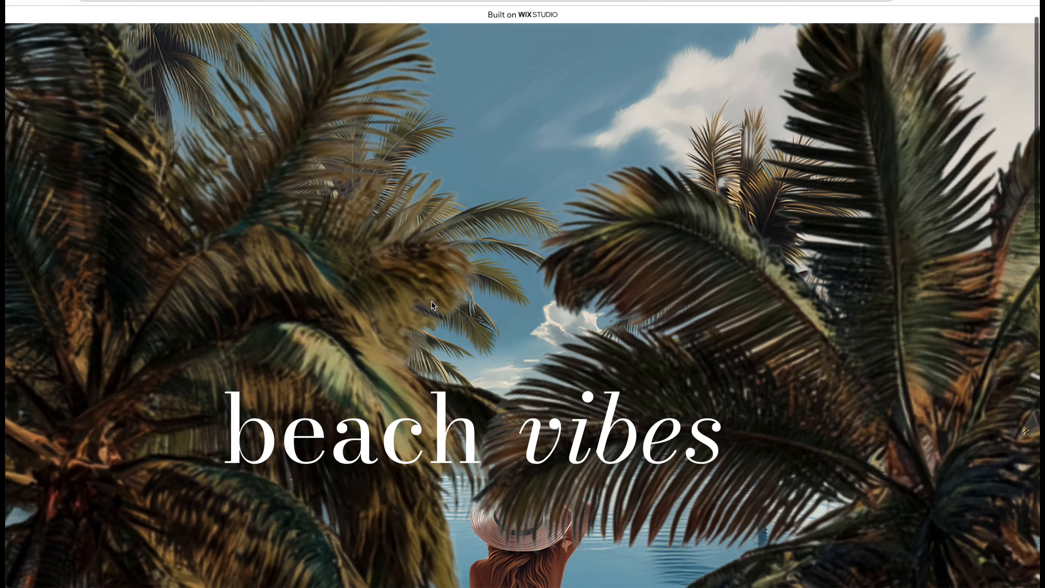
scroll(431, 306, "down", 10)
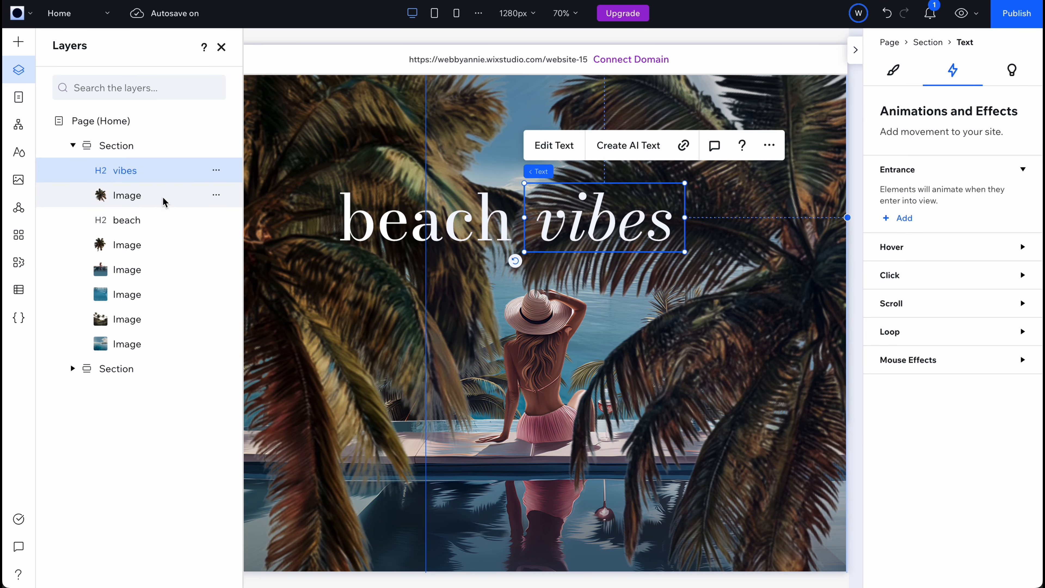
Place the "vibes" heading and the right palm tree image together in a container.
left_click(163, 196, "shift")
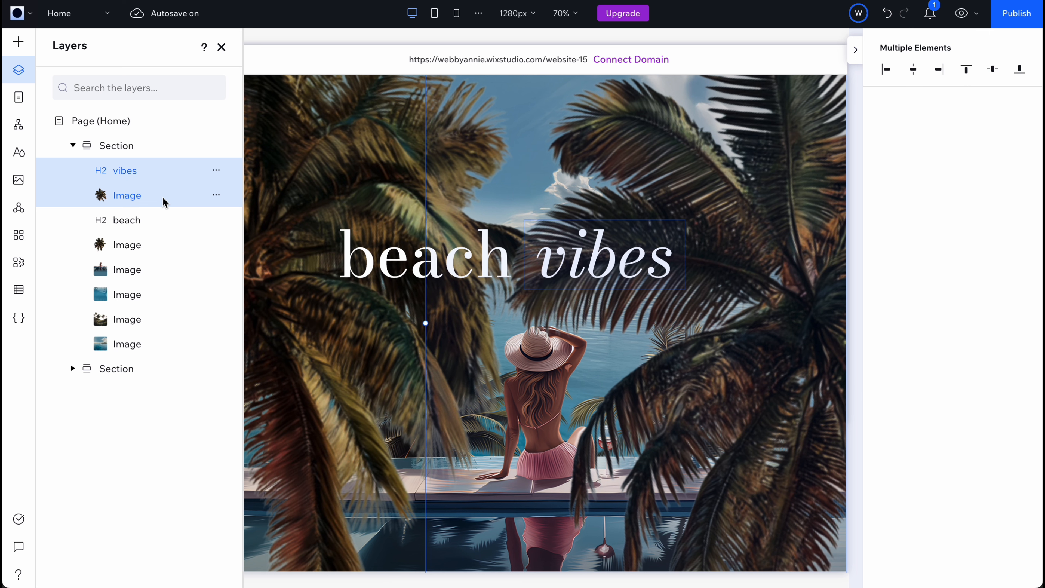
right_click(163, 201)
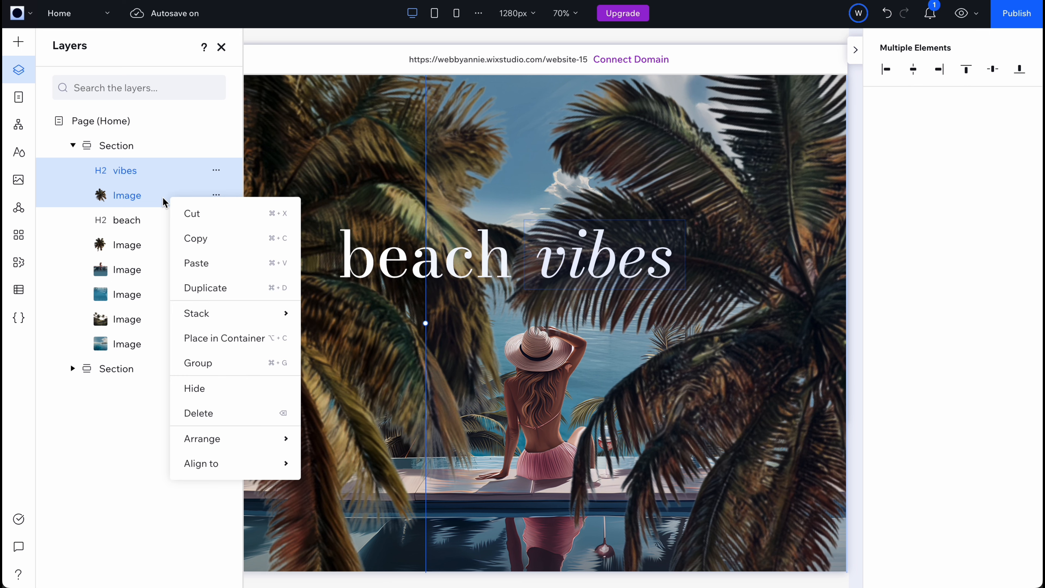
left_click(259, 338)
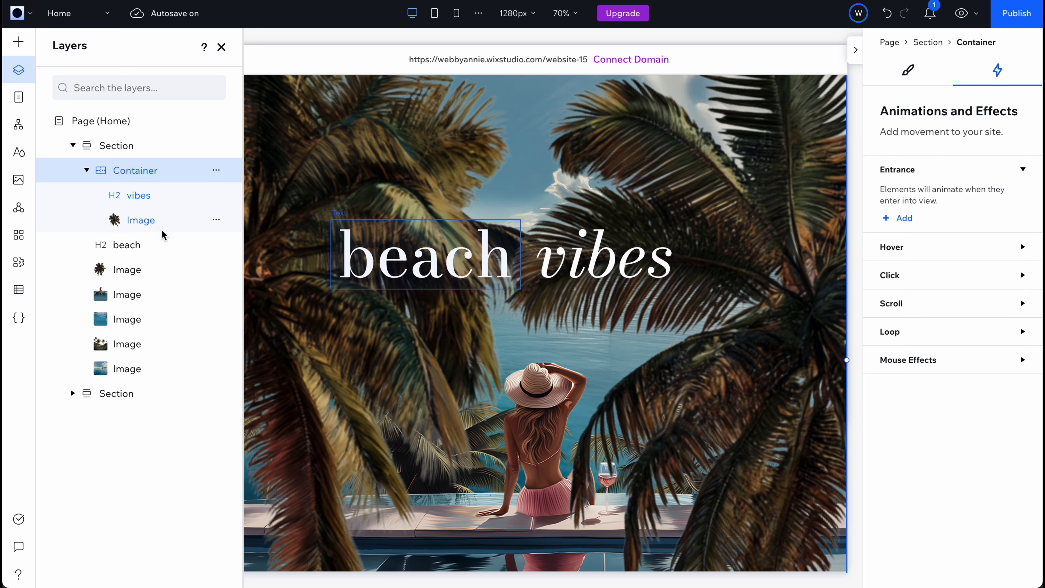
Place the "beach" heading and the left palm tree image together in a second container.
left_click(145, 243)
left_click(151, 270, "shift")
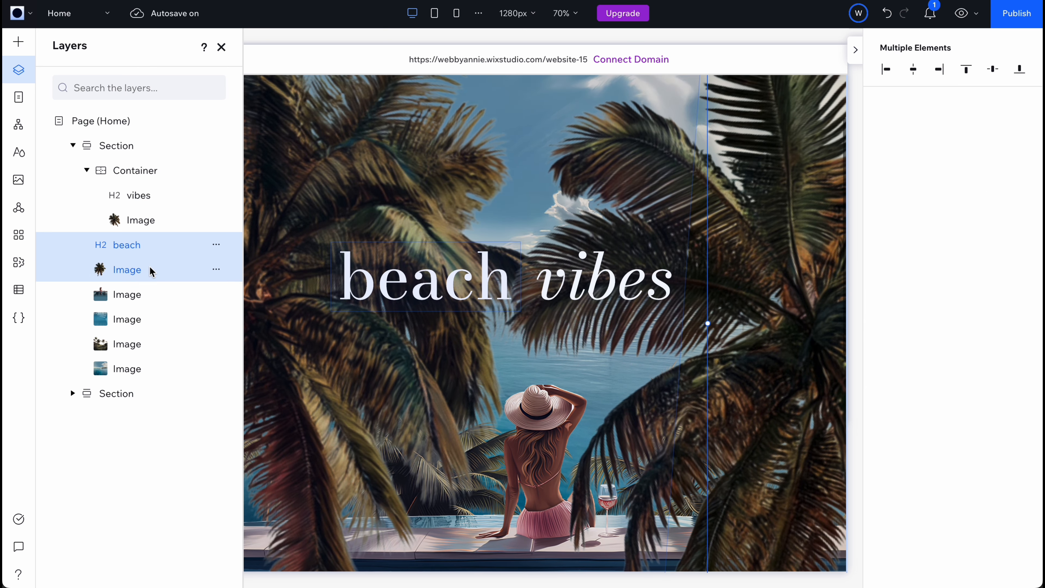
right_click(151, 271)
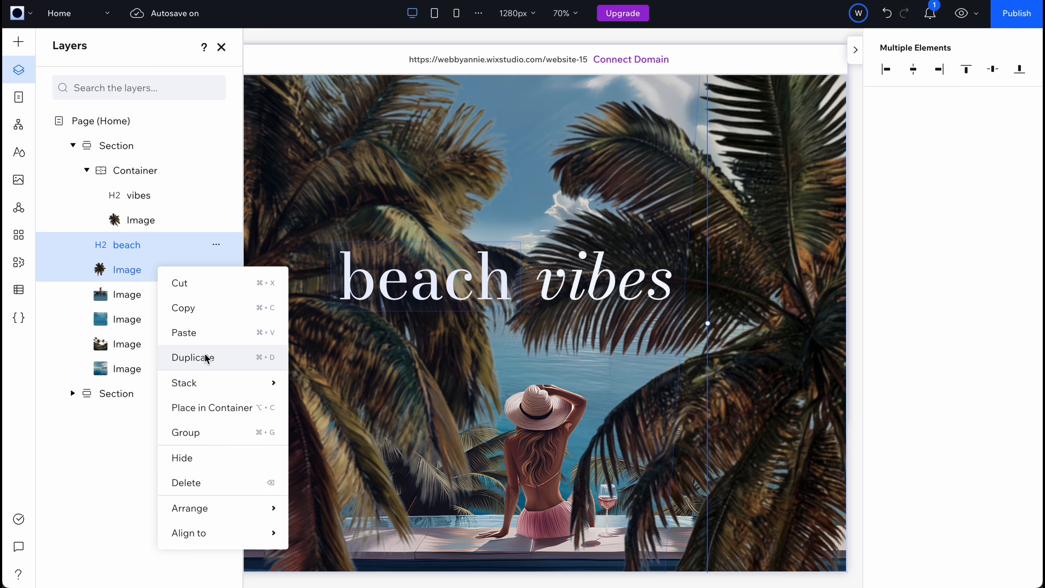
left_click(215, 406)
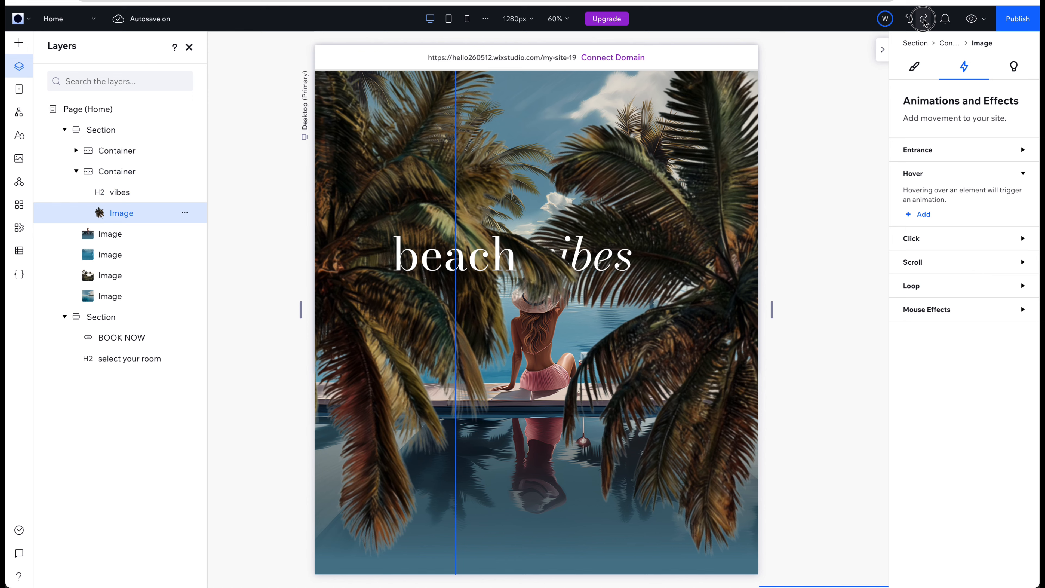
Redo the reordering that puts the "vibes" container above the other one, and undo the palm image's Move entrance animation.
left_click(924, 21)
left_click(924, 22)
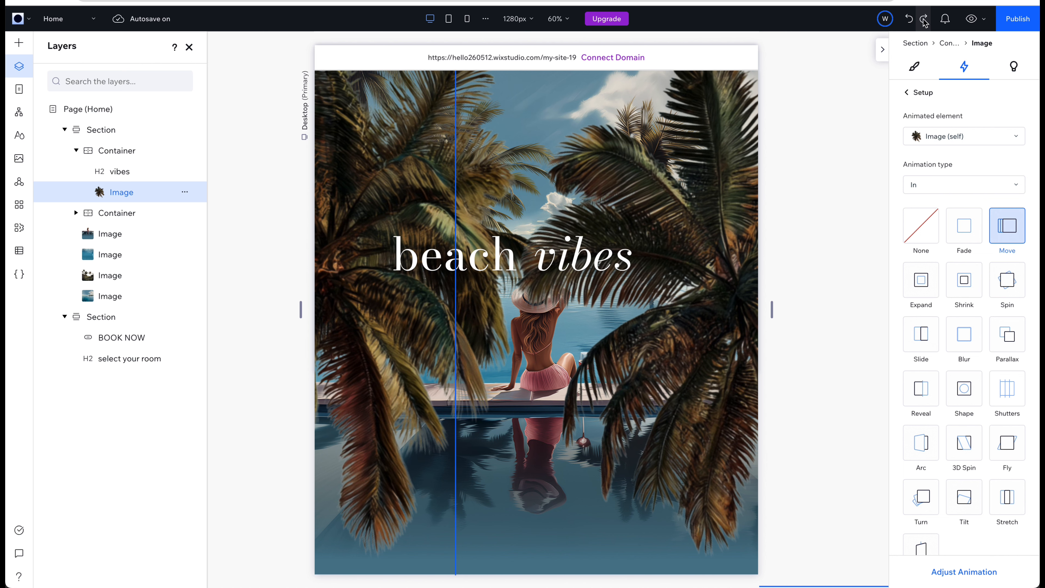
left_click(910, 21)
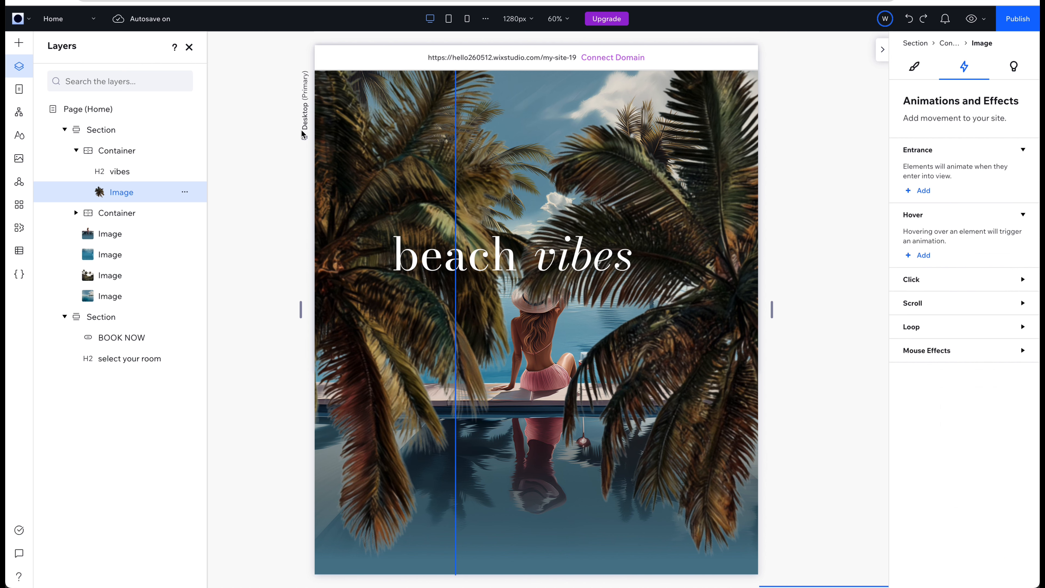
Add a scroll animation to the "vibes" container with type Out and the Move effect.
left_click(76, 150)
left_click(117, 151)
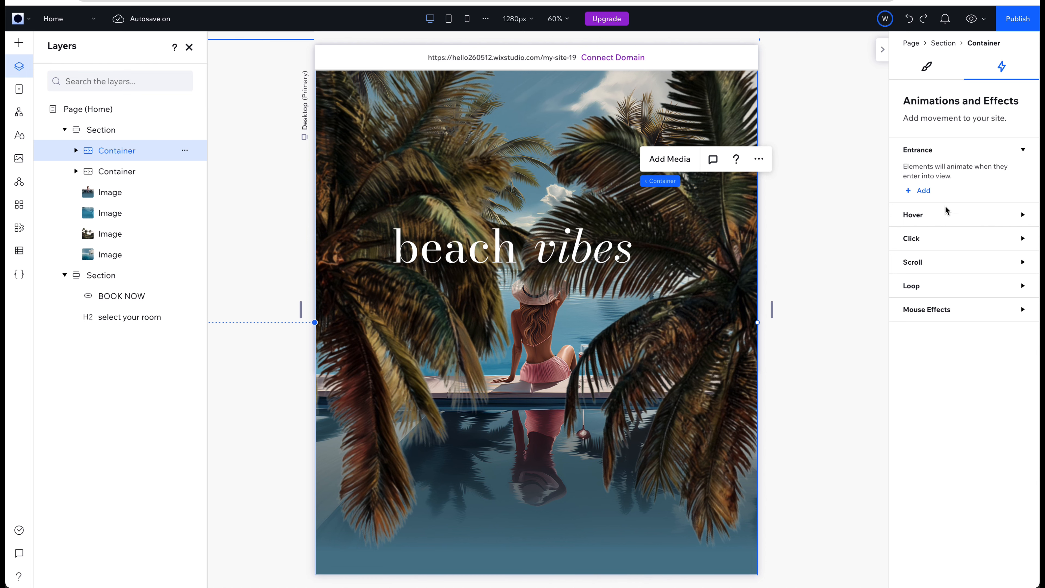
left_click(913, 267)
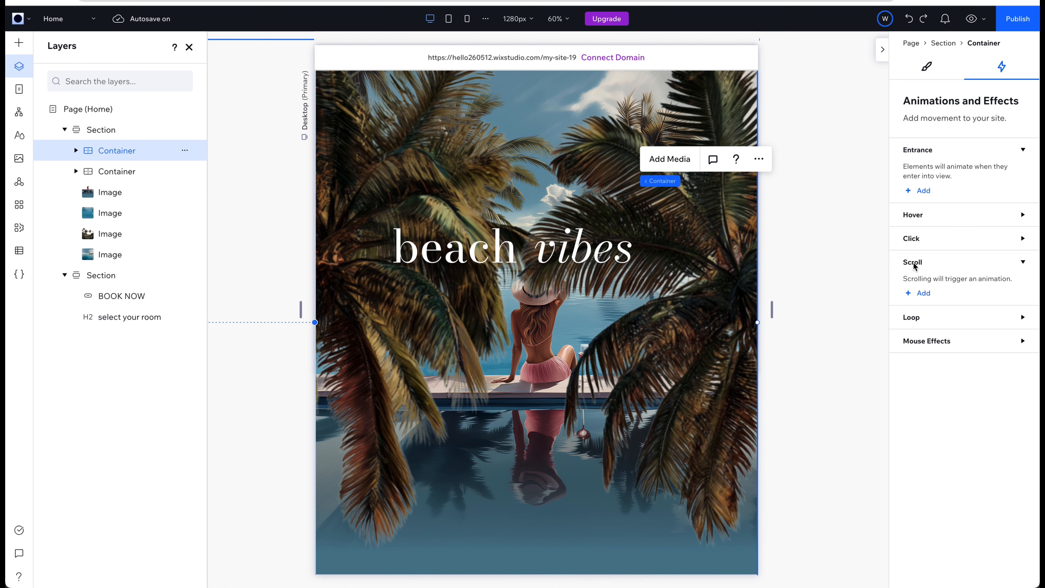
left_click(920, 294)
left_click(988, 185)
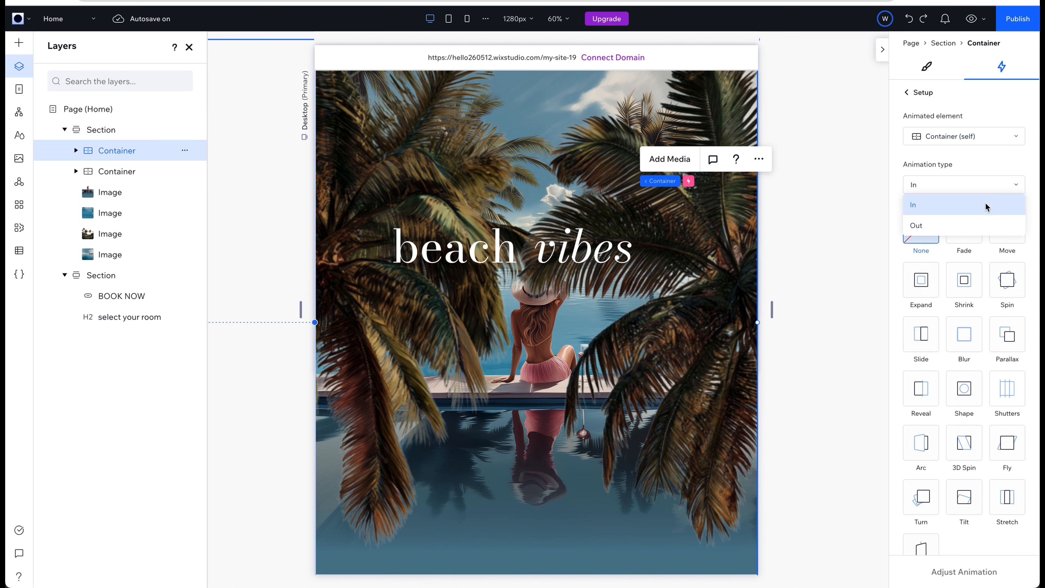
left_click(986, 225)
left_click(1015, 236)
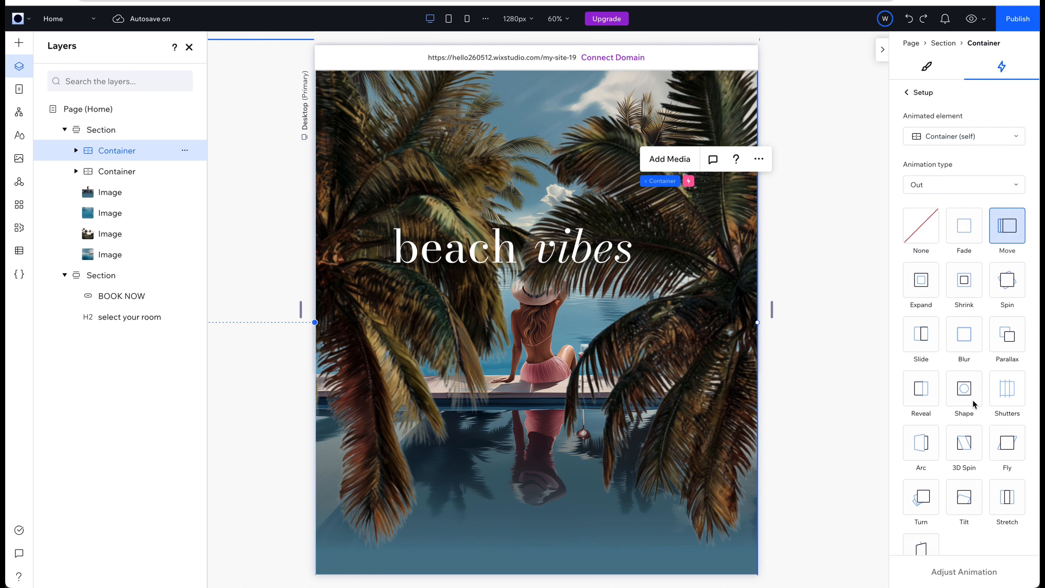
Set the Move animation's outgoing angle to 61° and test the container's movement on the canvas.
left_click(956, 572)
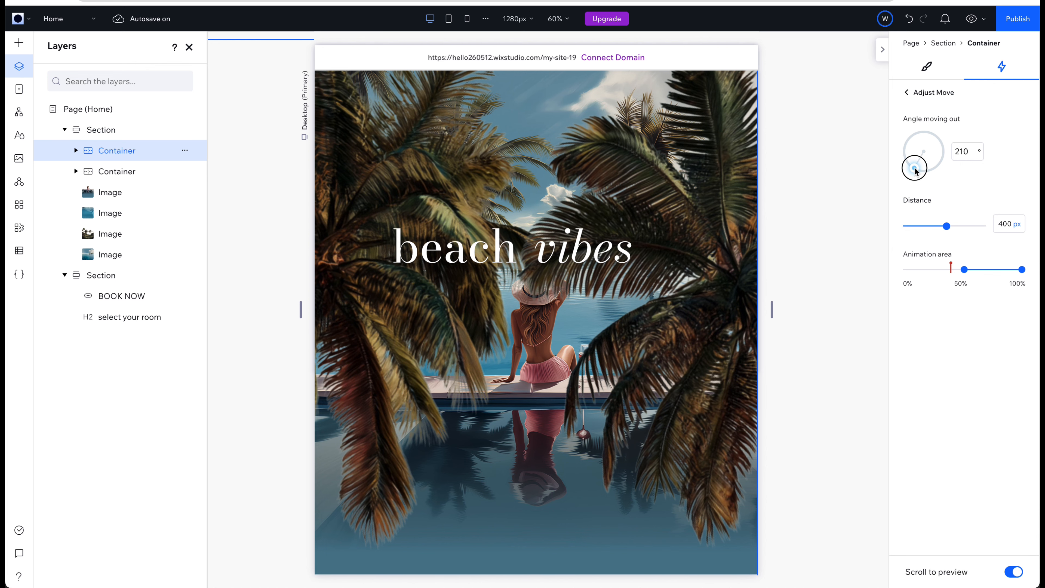
left_click_drag(915, 169, 950, 151)
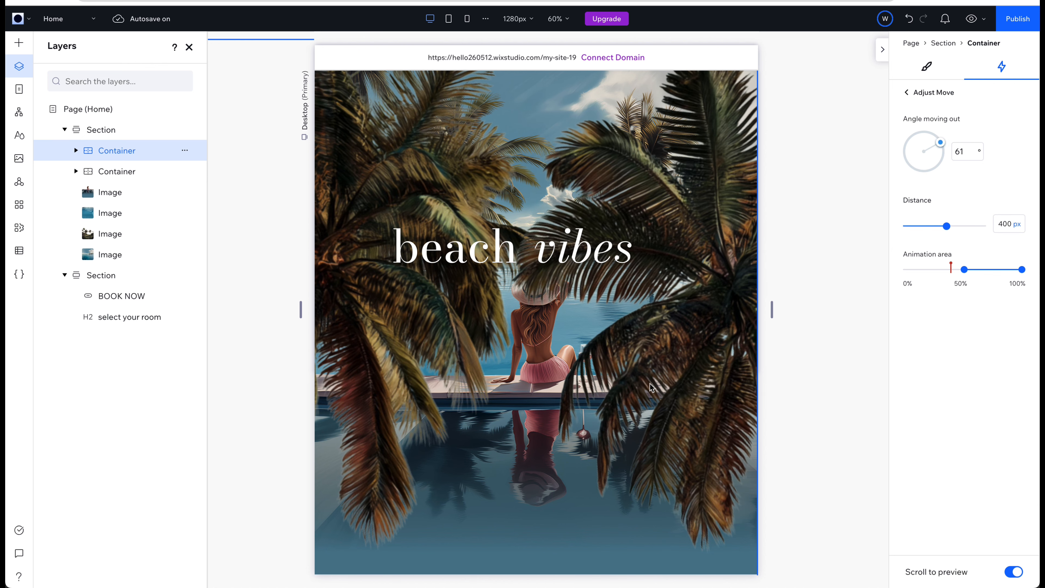
scroll(649, 384, "down", 5)
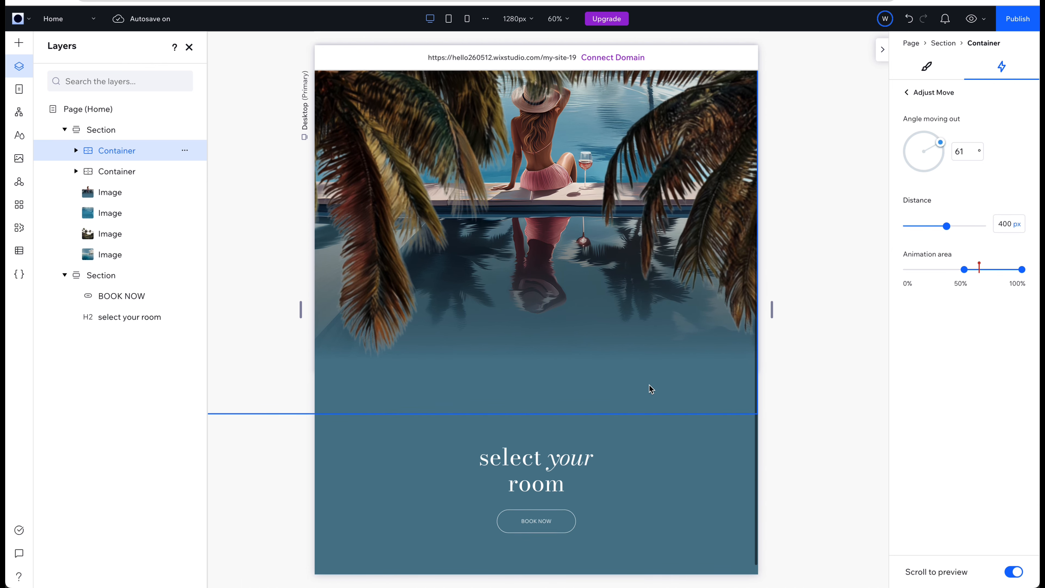
scroll(650, 384, "up", 6)
scroll(650, 388, "down", 3)
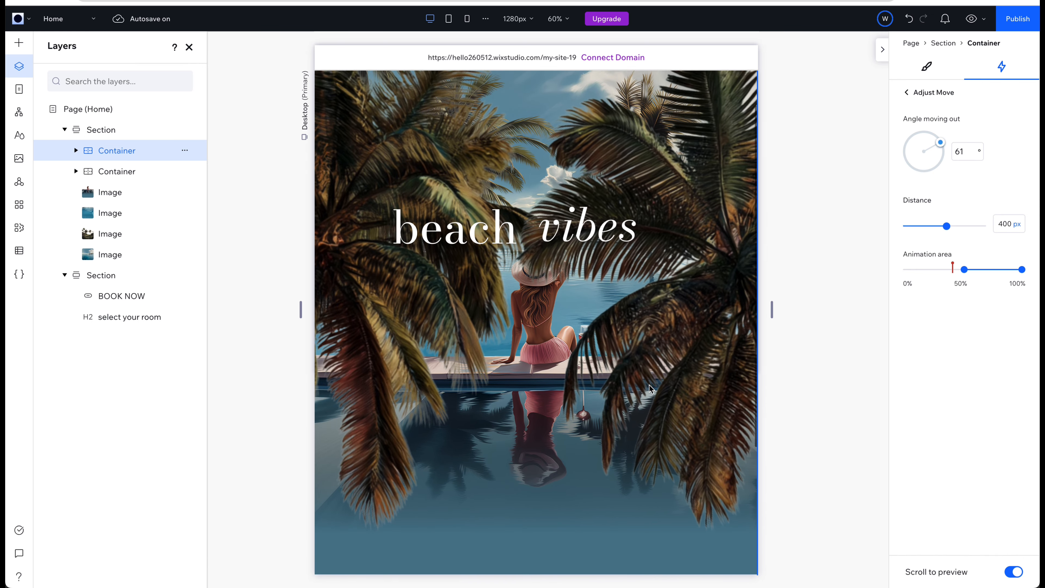
scroll(650, 389, "up", 3)
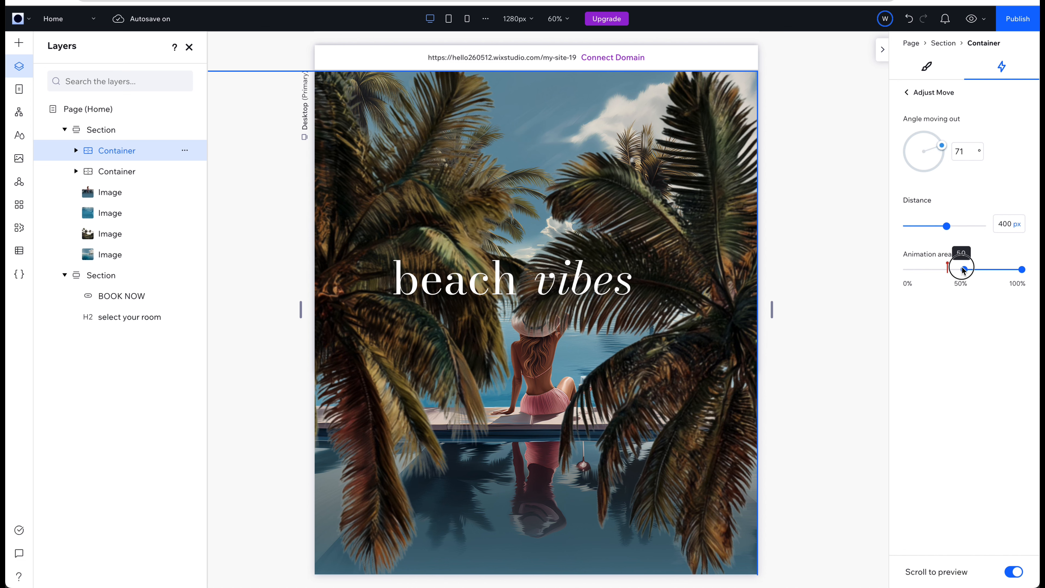
Adjust the "vibes" container's animation area to start near 0% and end before 50%, testing the movement on the canvas.
left_click_drag(963, 270, 870, 272)
scroll(667, 354, "down", 2)
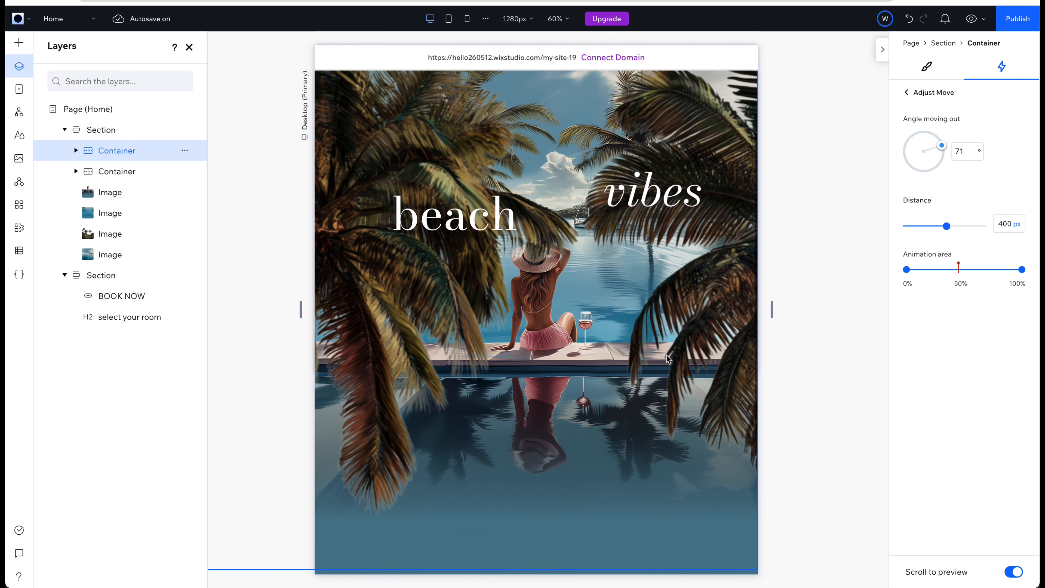
scroll(666, 355, "up", 2)
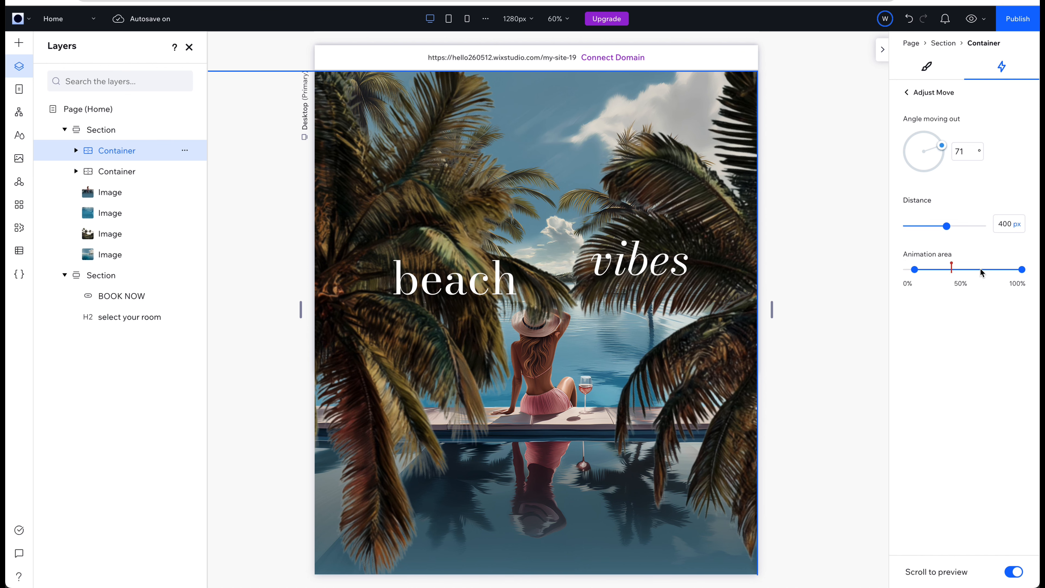
left_click_drag(1021, 269, 949, 270)
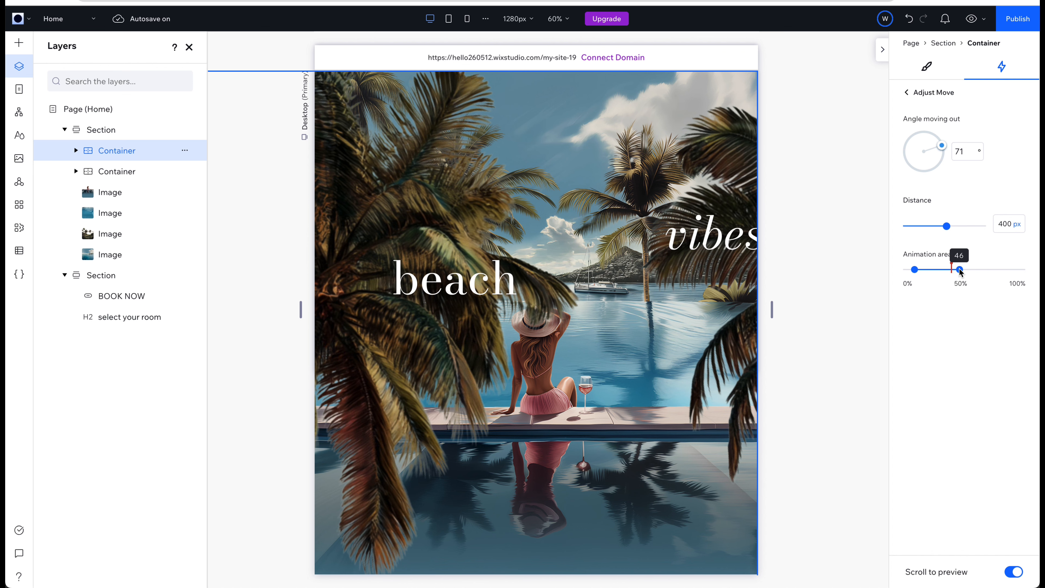
mouse_move(960, 270)
left_mouse_down()
mouse_move(995, 269)
mouse_move(942, 270)
left_mouse_up()
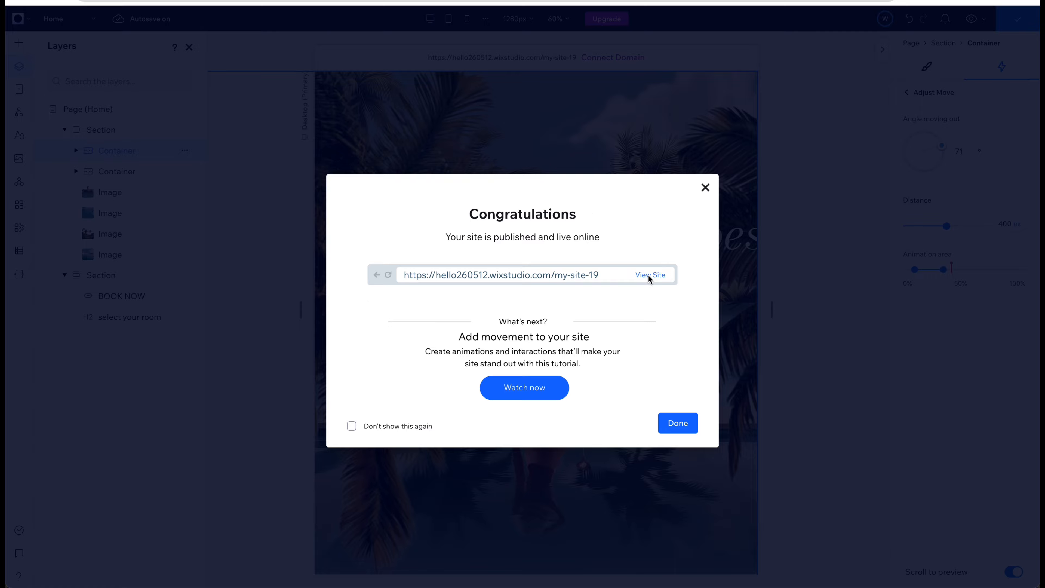
View the published site and check how the "vibes" heading and right palm move while the page scrolls.
left_click(648, 275)
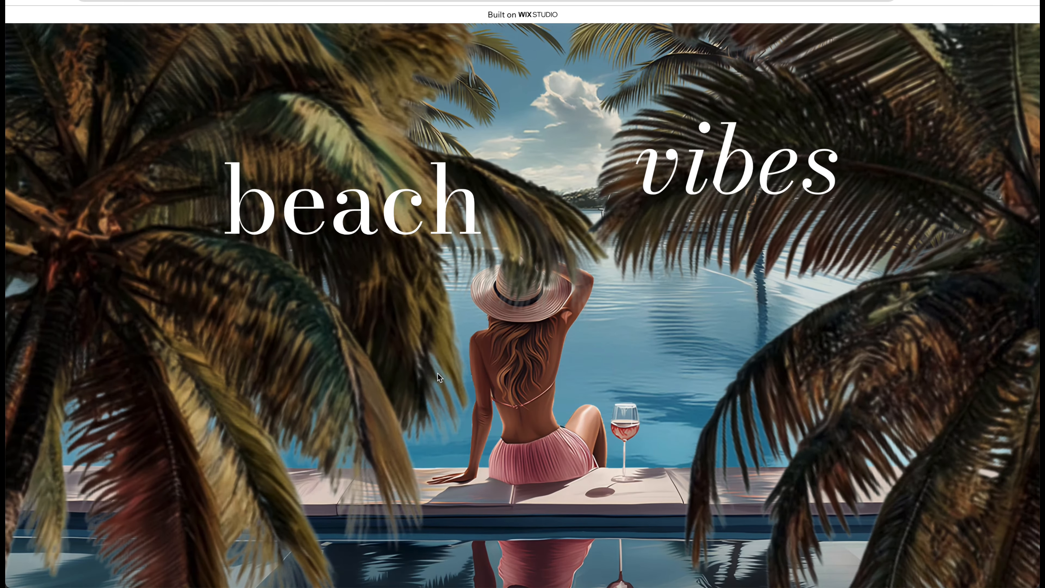
scroll(438, 373, "down", 5)
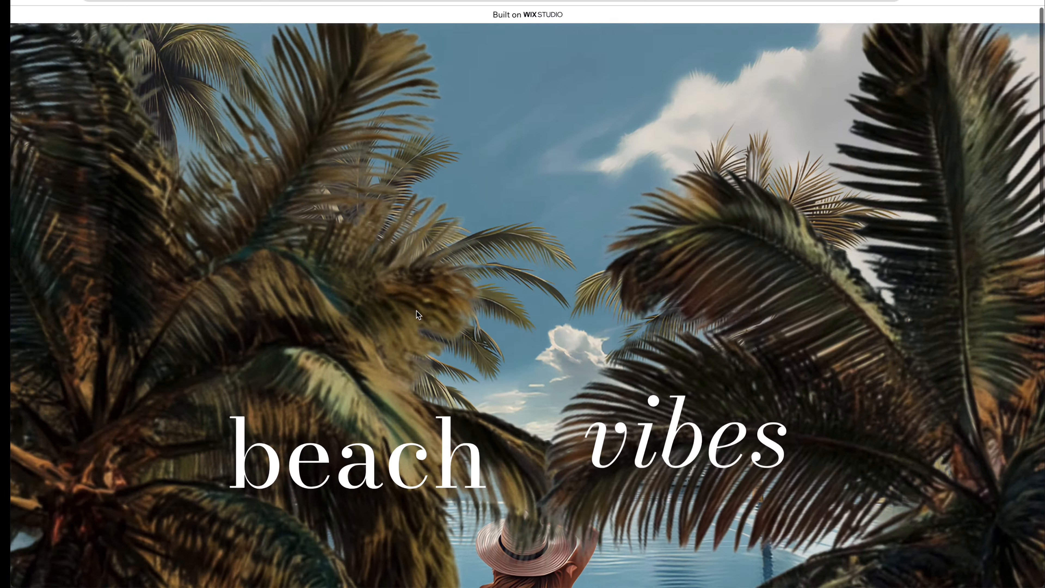
scroll(418, 314, "down", 5)
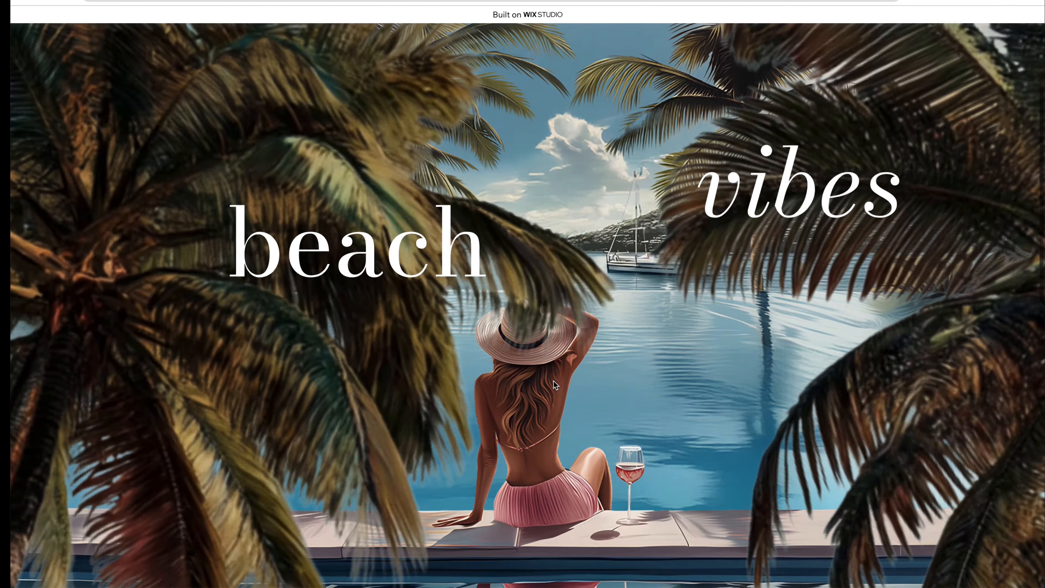
scroll(552, 380, "up", 5)
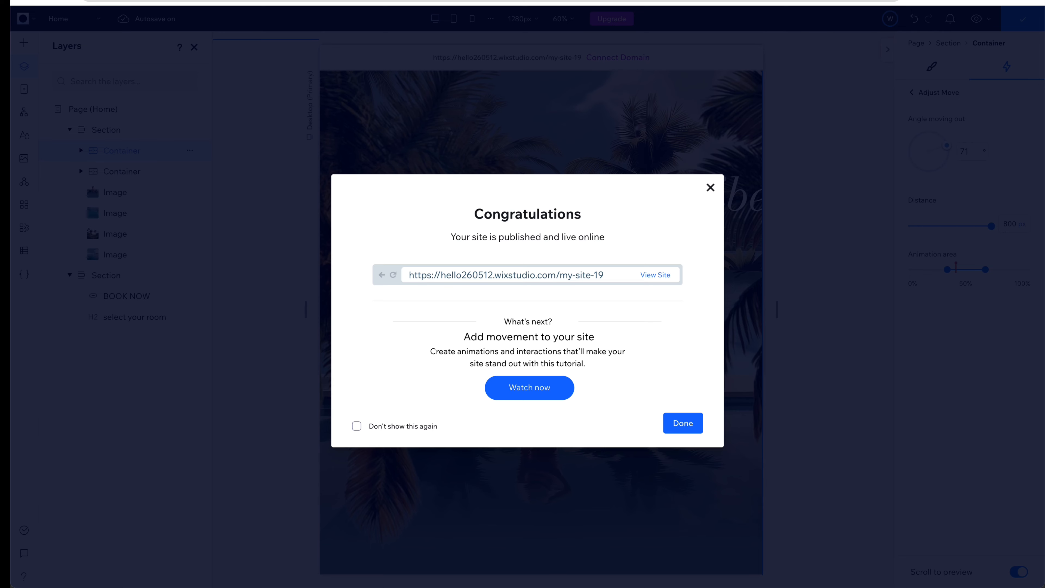
Dismiss the publish confirmation and set the "vibes" container's outgoing angle to 70°.
left_click(711, 188)
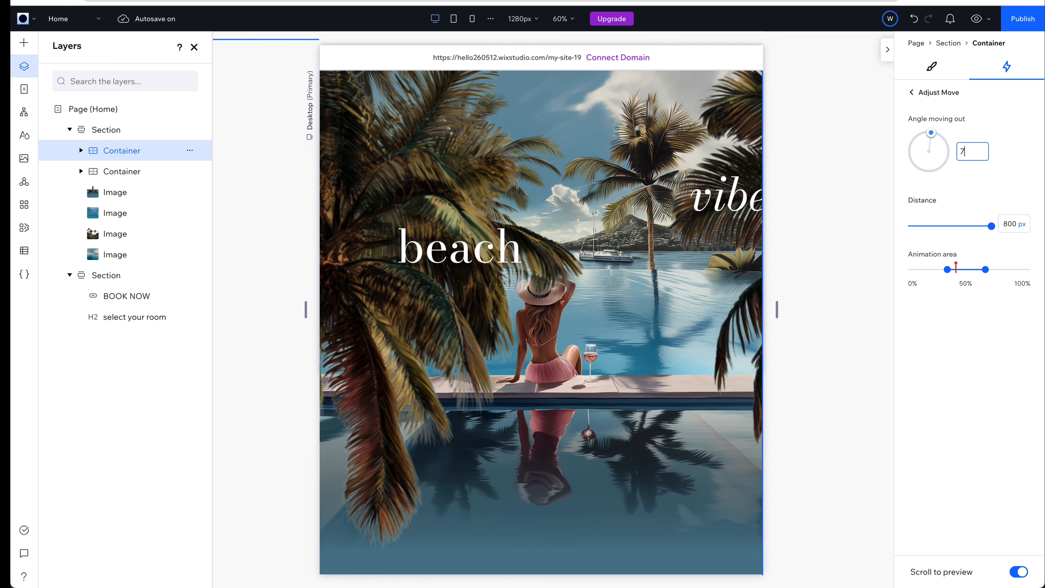
left_click(996, 314)
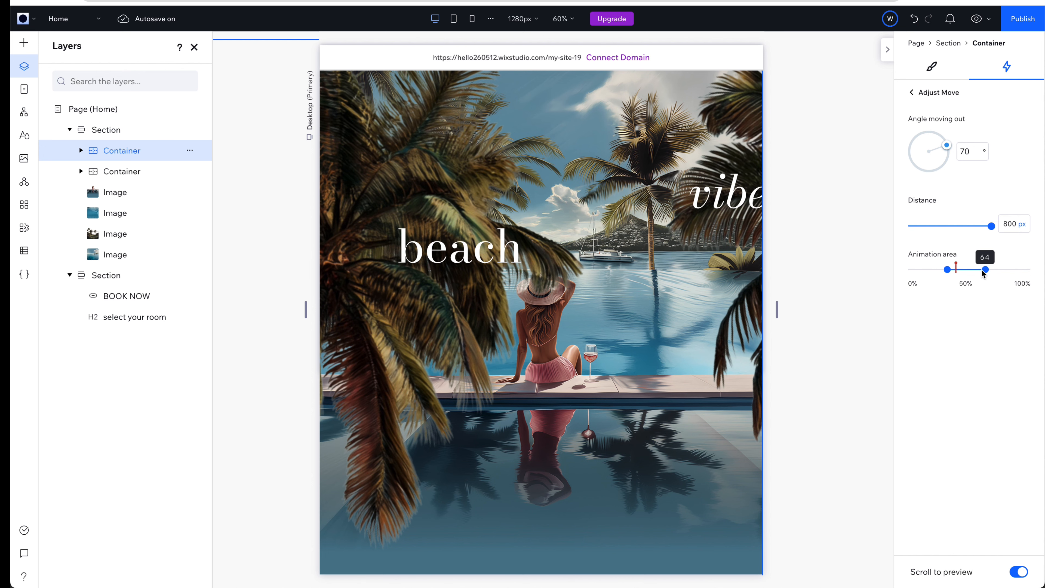
Add an outgoing Move scroll animation to the "beach" container and open its adjustment settings.
left_click(118, 172)
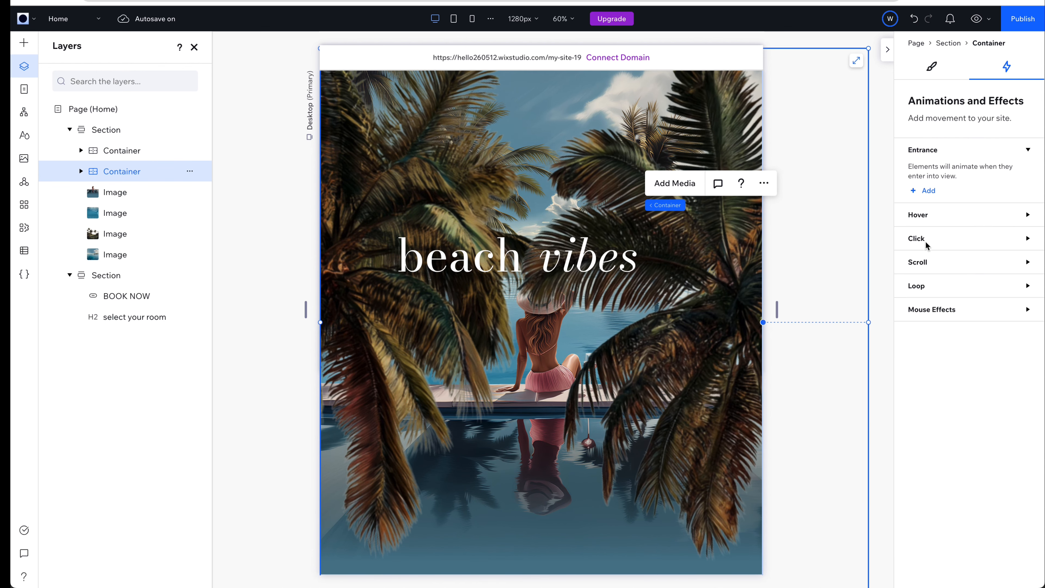
left_click(928, 267)
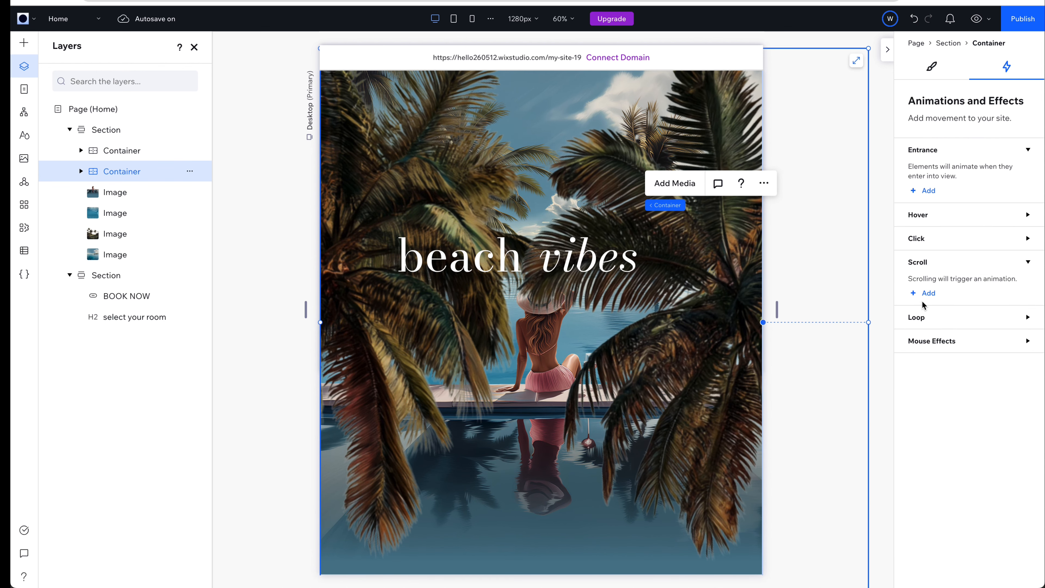
left_click(926, 293)
left_click(1026, 226)
left_click(987, 189)
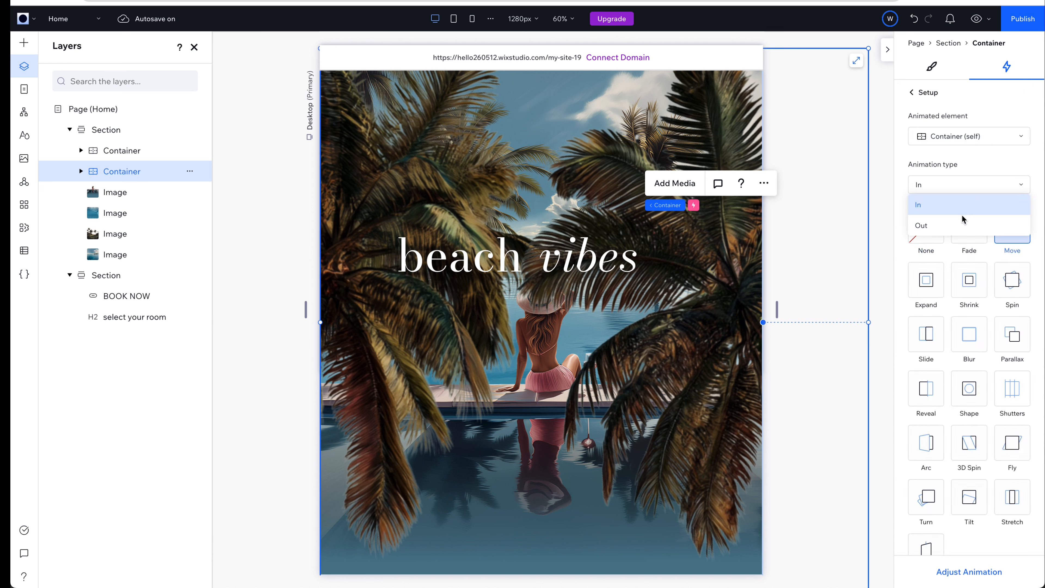
left_click(961, 225)
left_click(969, 572)
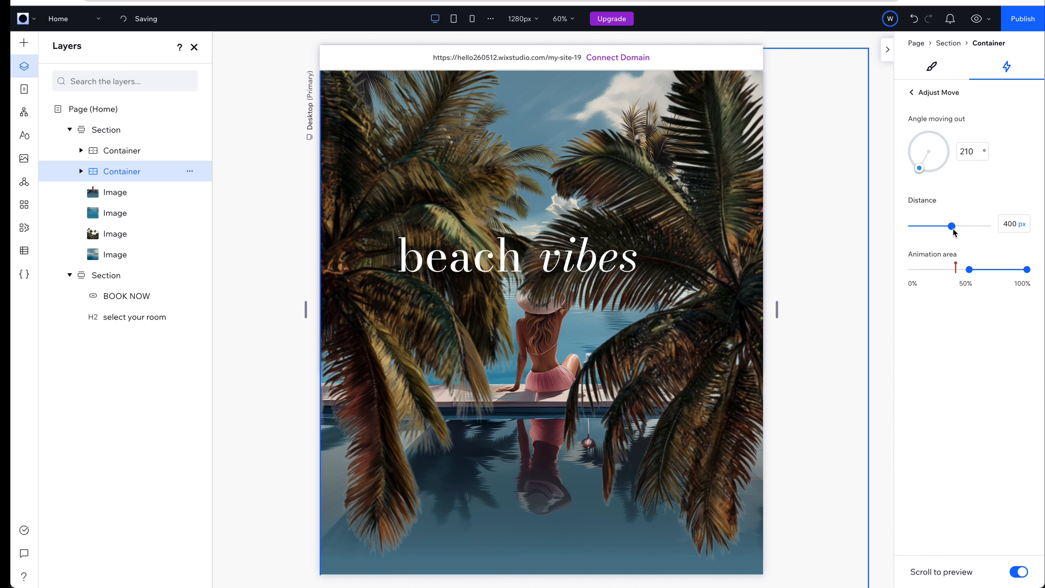
Set the "beach" container's Move distance to 800 px, outgoing angle to 290° and animation area to about 31–64%.
left_click_drag(951, 225, 1020, 226)
left_click_drag(920, 170, 905, 148)
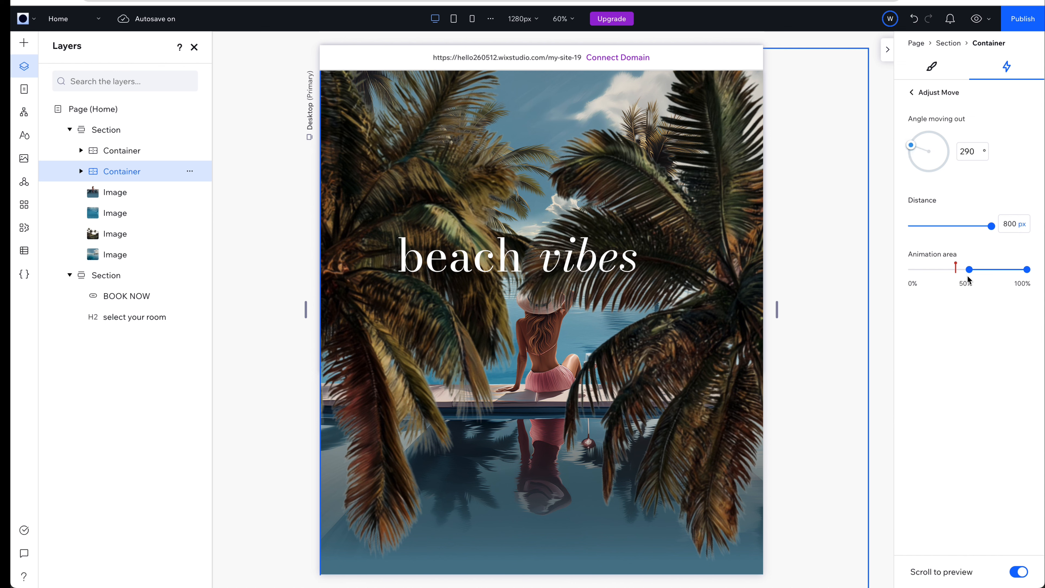
left_click_drag(956, 271, 948, 269)
left_click_drag(1025, 273, 985, 270)
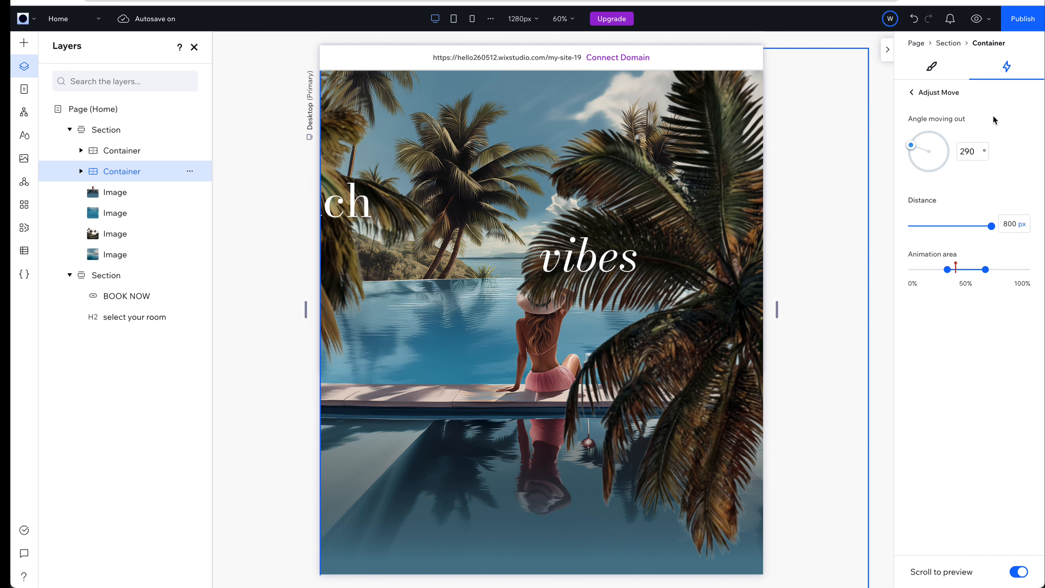
Publish the site and check on the live page how both palm-and-heading containers move apart while scrolling.
left_click(912, 93)
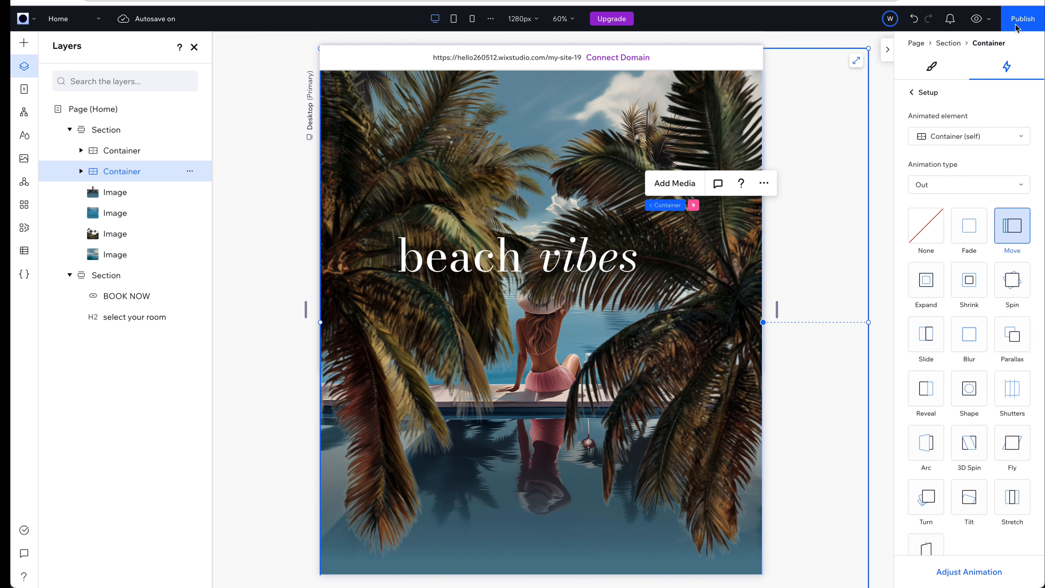
left_click(1021, 18)
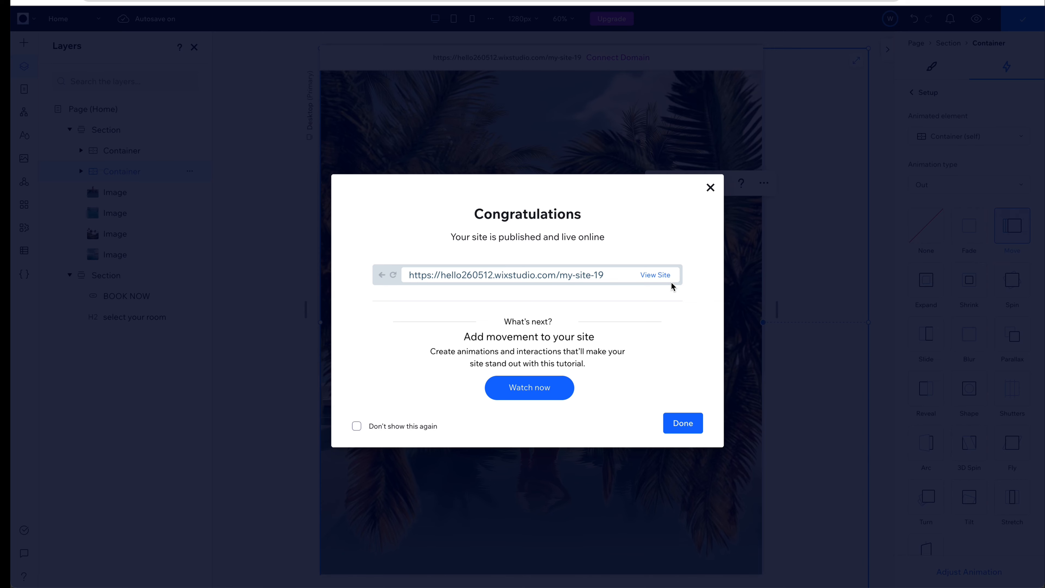
left_click(667, 272)
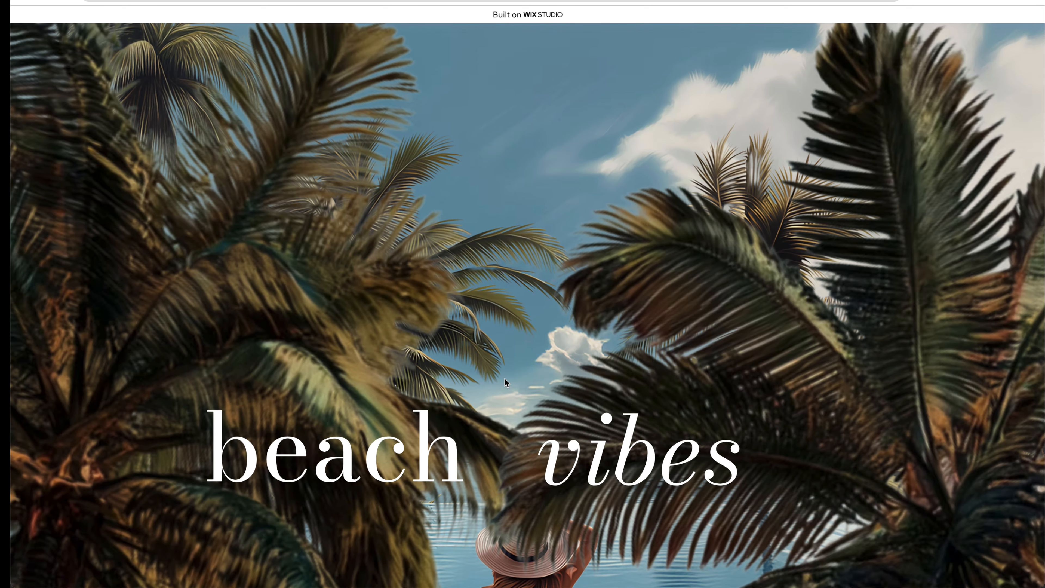
scroll(504, 378, "up", 6)
scroll(505, 378, "down", 8)
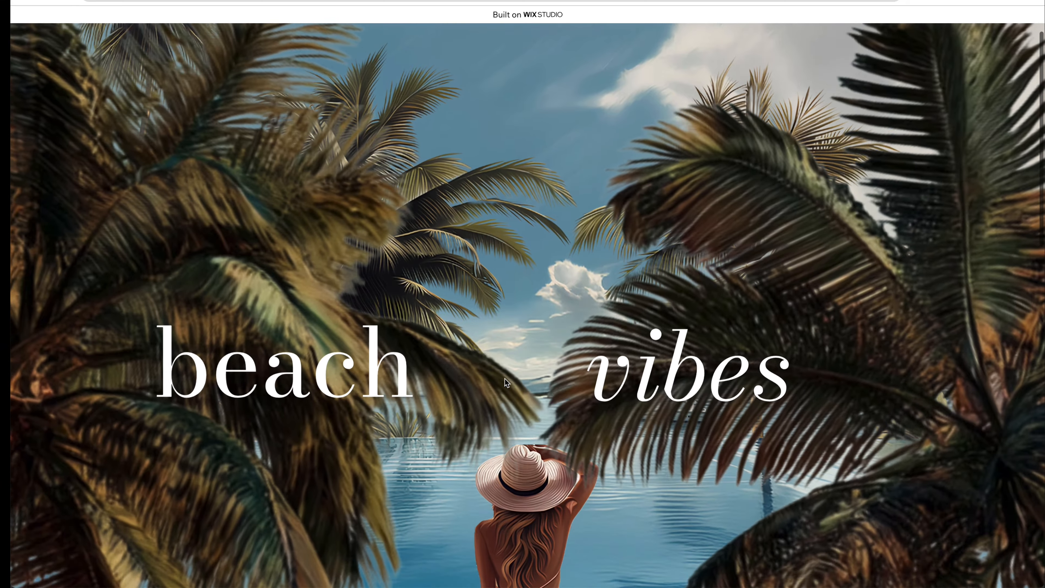
scroll(504, 378, "down", 2)
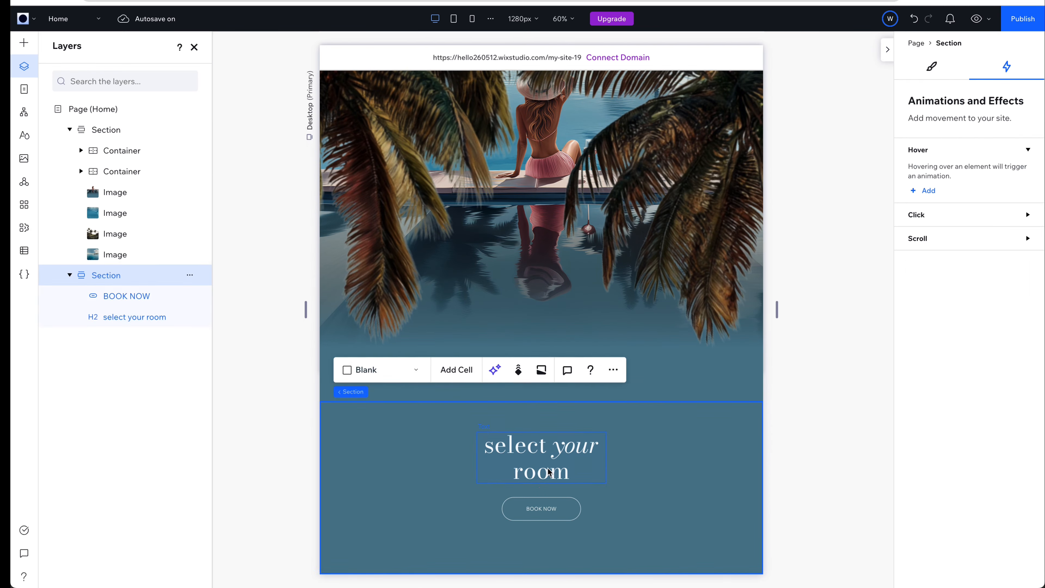
Add an entrance animation to the "select your room" heading, trying several presets and choosing Expand.
left_click(541, 453)
left_click(934, 177)
left_click(926, 183)
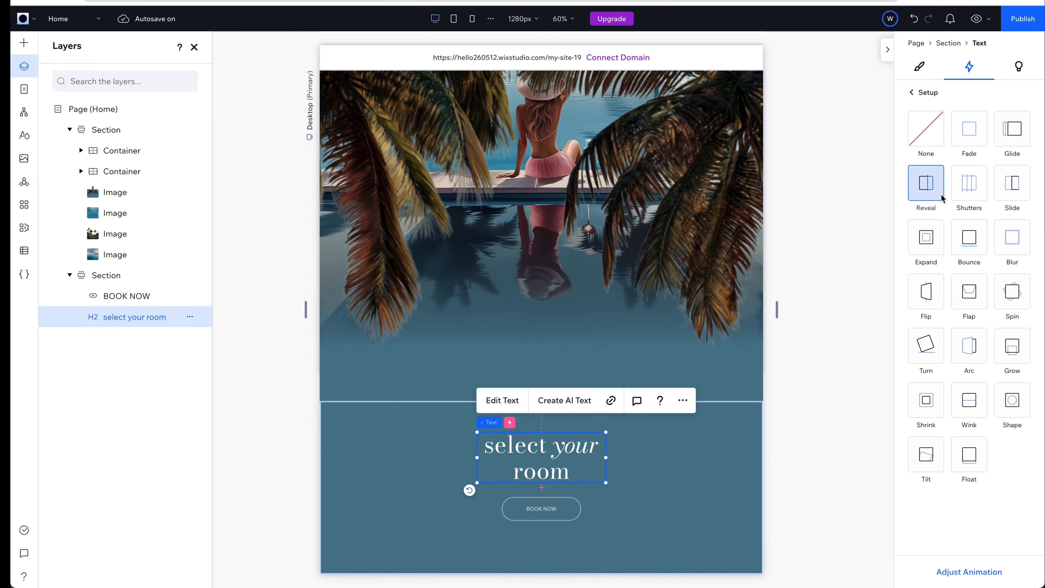
left_click(969, 183)
left_click(1013, 190)
left_click(932, 237)
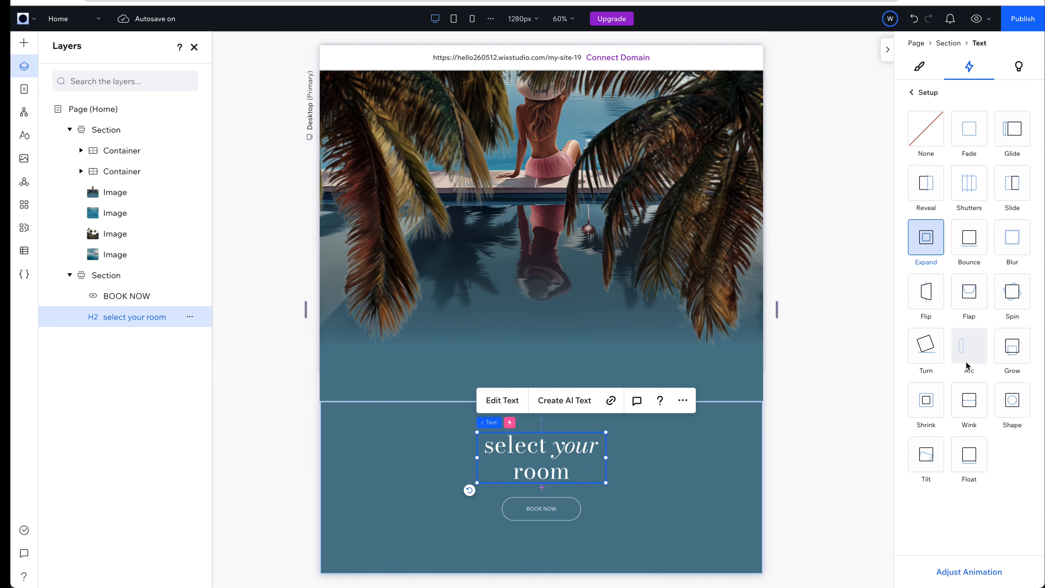
Add an entrance animation to the BOOK NOW button, trying several presets and choosing Fade.
left_click(547, 509)
left_click(927, 191)
left_click(926, 183)
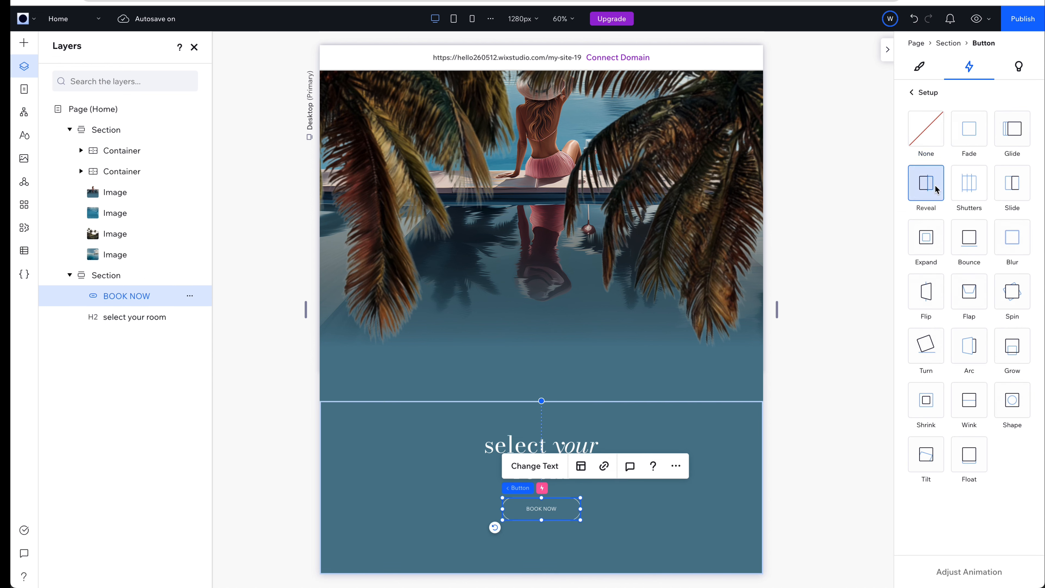
left_click(969, 183)
left_click(1015, 192)
double_click(968, 129)
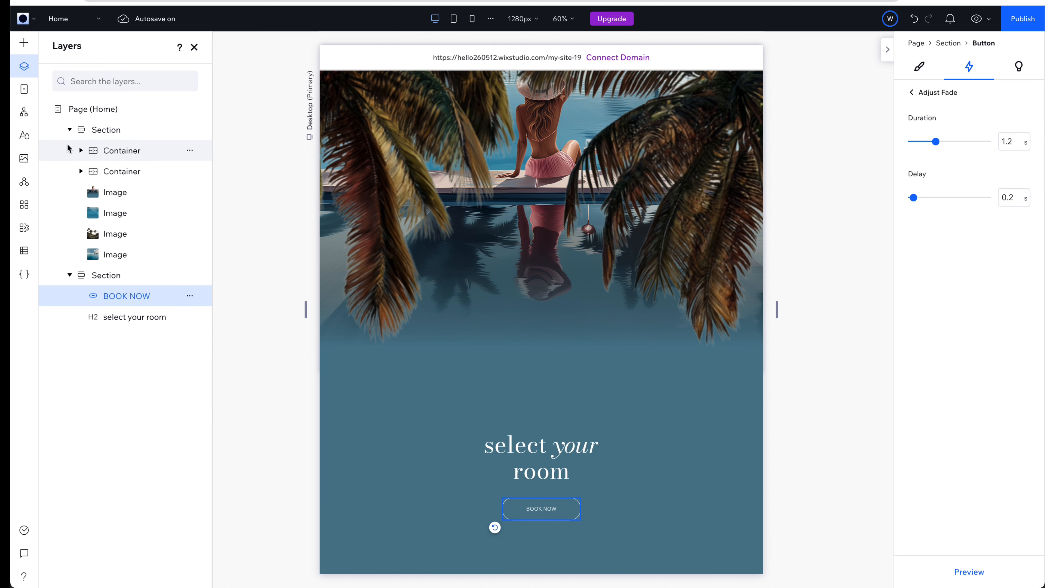
Hide both palm-and-heading containers and select the image layer of the palms and hillside behind the pool.
left_click(189, 151)
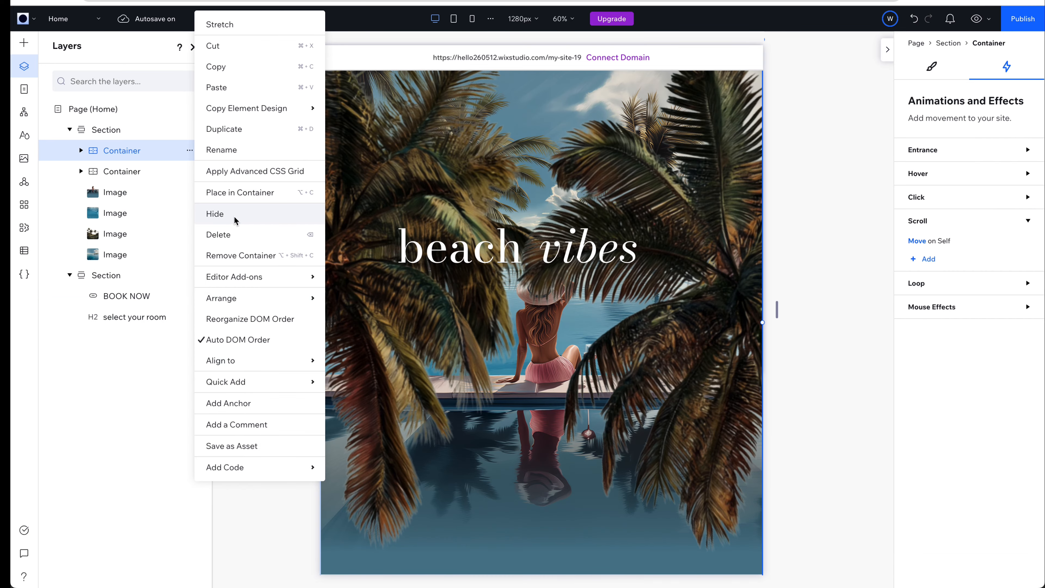
left_click(236, 216)
left_click(190, 171)
left_click(229, 217)
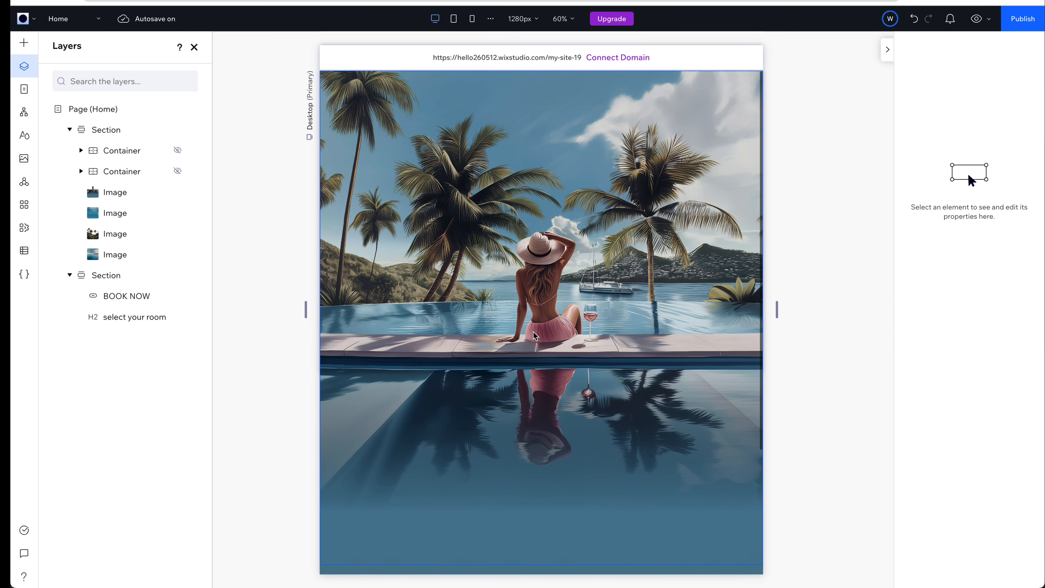
left_click(370, 142)
left_click(113, 235)
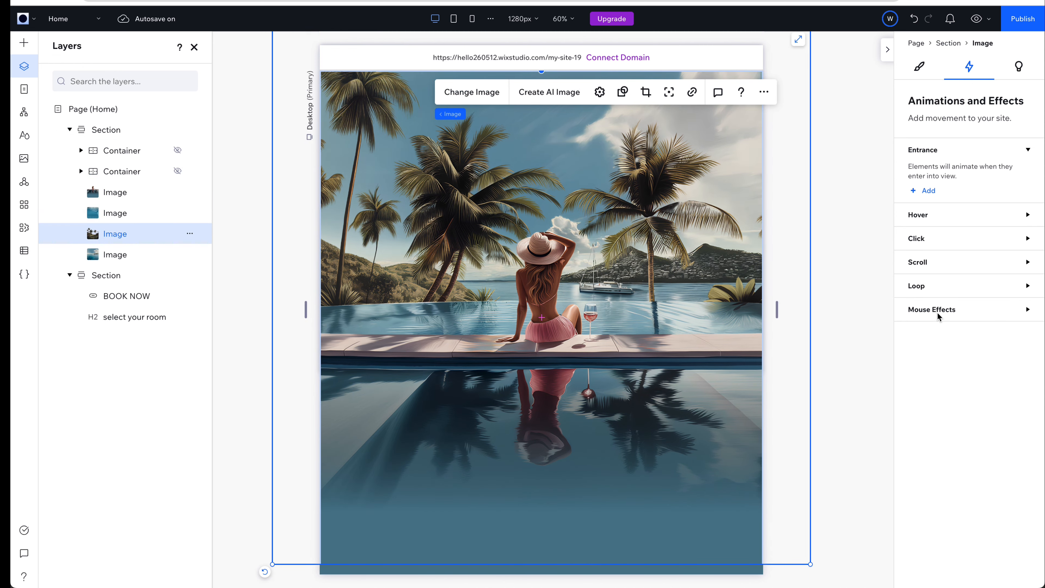
left_click(441, 418)
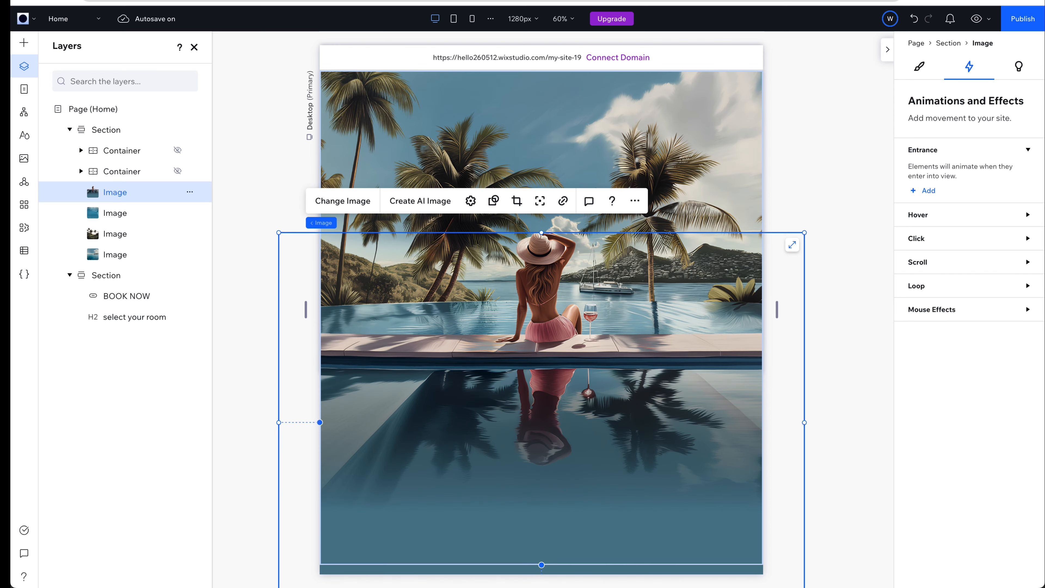
left_click(110, 234)
left_click(918, 309)
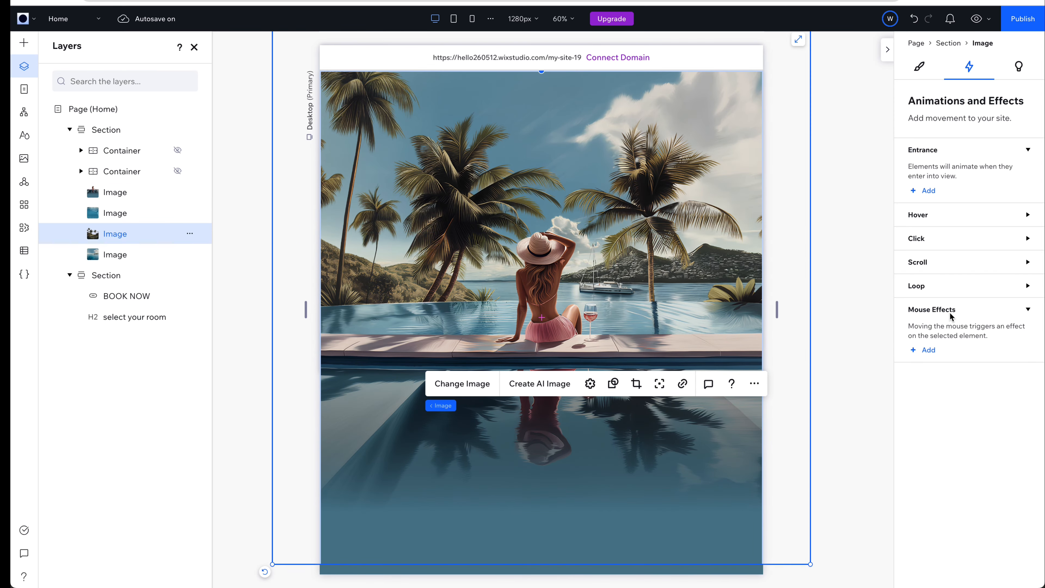
left_click(929, 349)
left_click(912, 92)
Add a Move scroll animation to the palm-and-hillside image and open its adjustment settings.
left_click(946, 270)
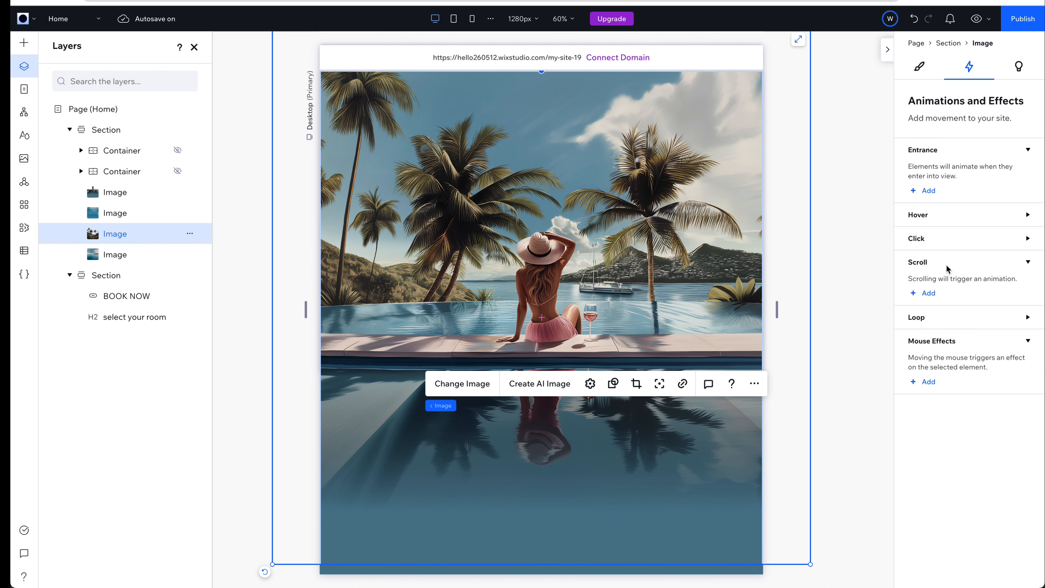
left_click(927, 293)
left_click(1012, 225)
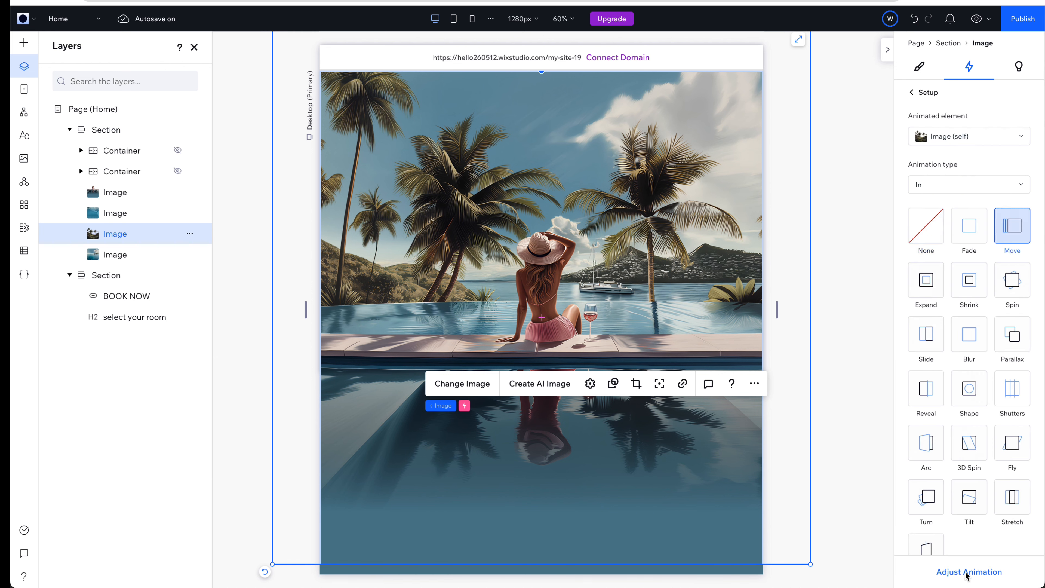
left_click(954, 571)
Try an incoming angle of 0° with a wider animation area and test the image's movement on the canvas.
left_click_drag(921, 166, 932, 128)
scroll(702, 453, "down", 3)
scroll(702, 453, "up", 3)
scroll(702, 452, "down", 3)
scroll(703, 453, "up", 3)
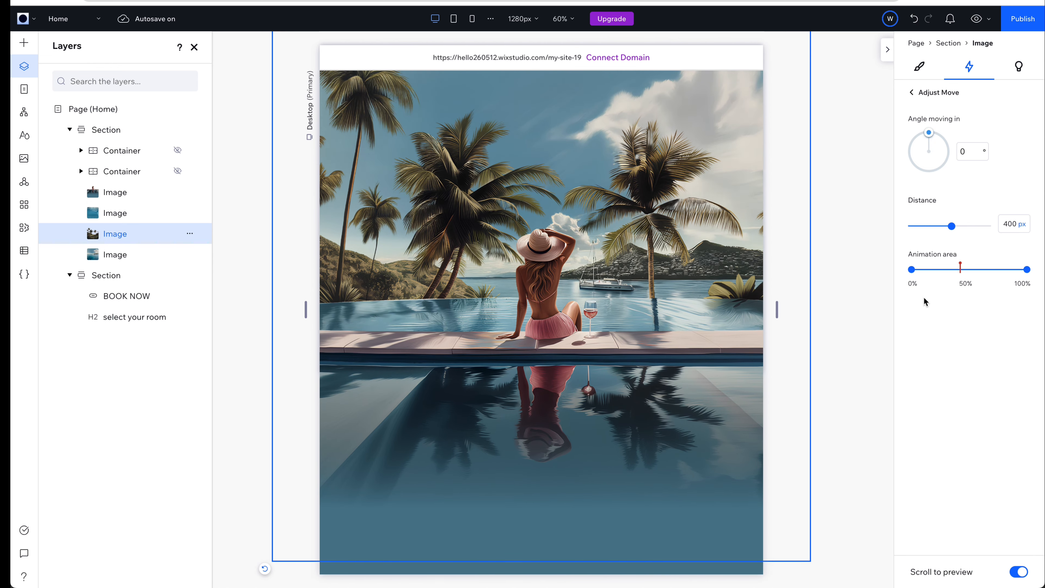
scroll(564, 415, "down", 3)
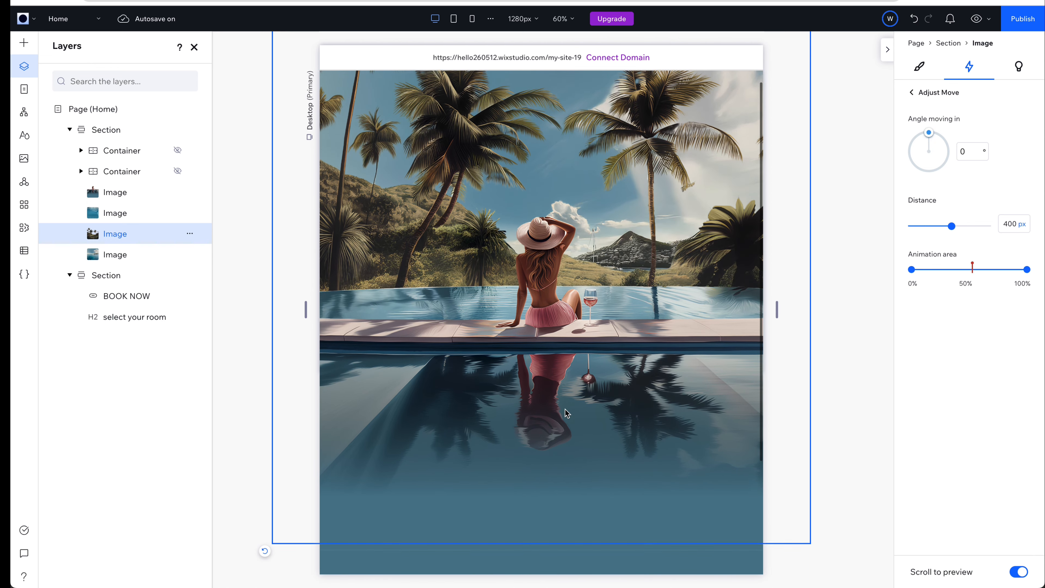
scroll(564, 415, "up", 3)
scroll(578, 368, "down", 3)
scroll(578, 368, "up", 2)
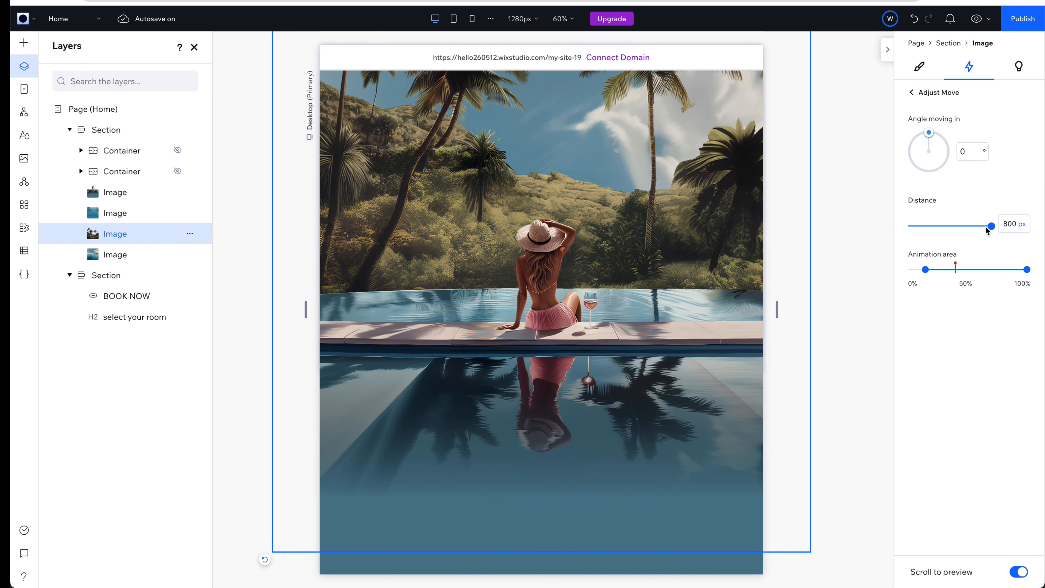
Switch the image's Move animation to Out, set its outgoing angle to 0° and test the movement on the canvas.
left_click(912, 92)
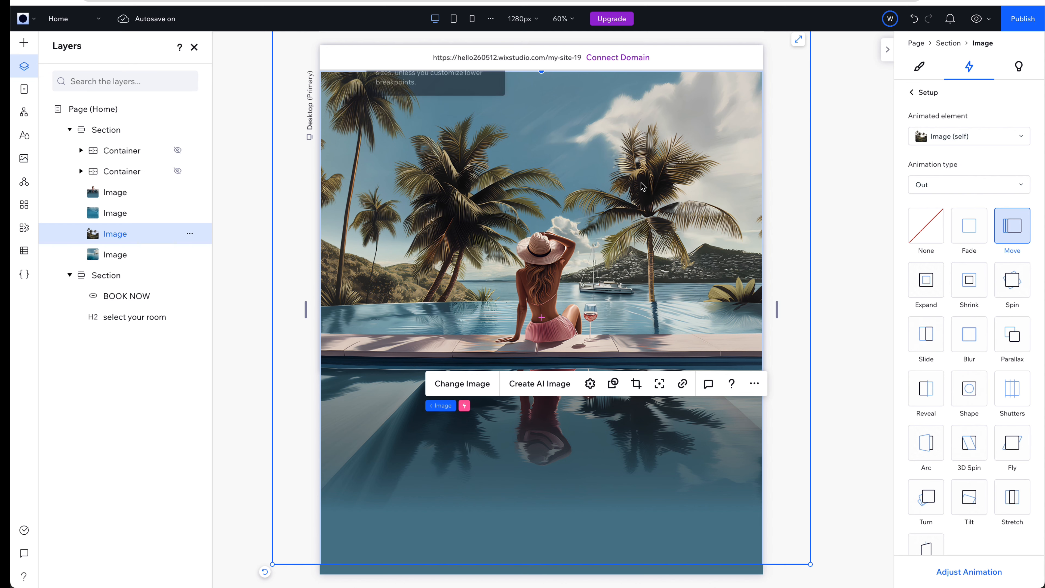
left_click(969, 572)
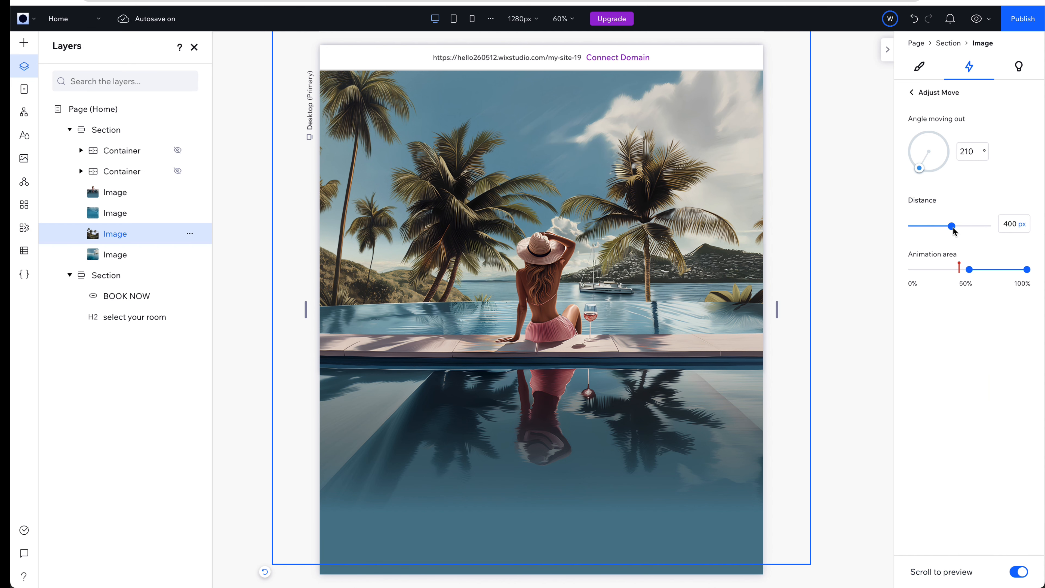
left_click_drag(930, 101, 929, 101)
scroll(667, 378, "down", 2)
scroll(666, 378, "up", 2)
scroll(667, 378, "down", 2)
scroll(667, 378, "up", 2)
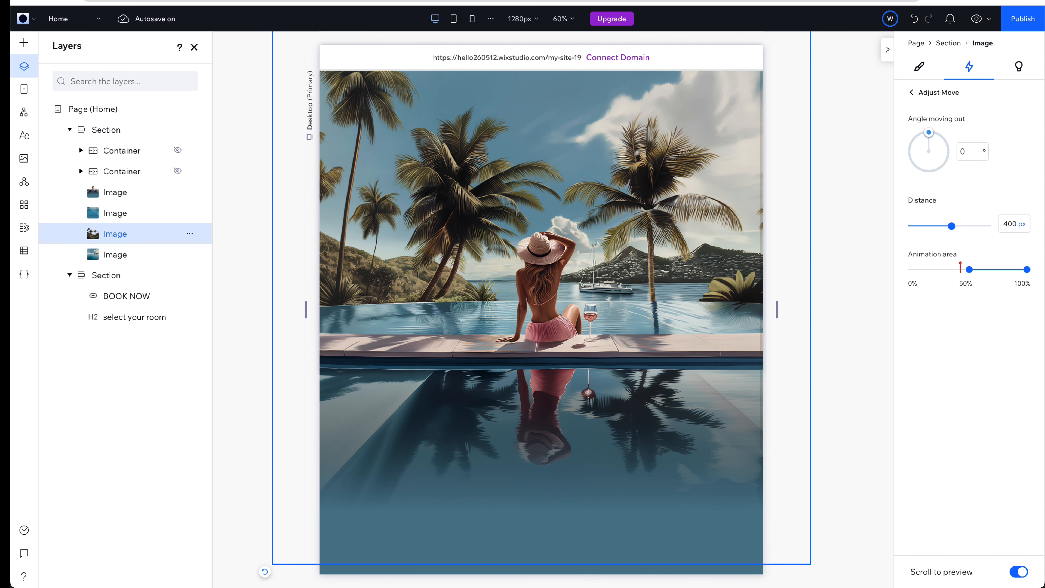
scroll(492, 409, "down", 2)
scroll(492, 409, "up", 2)
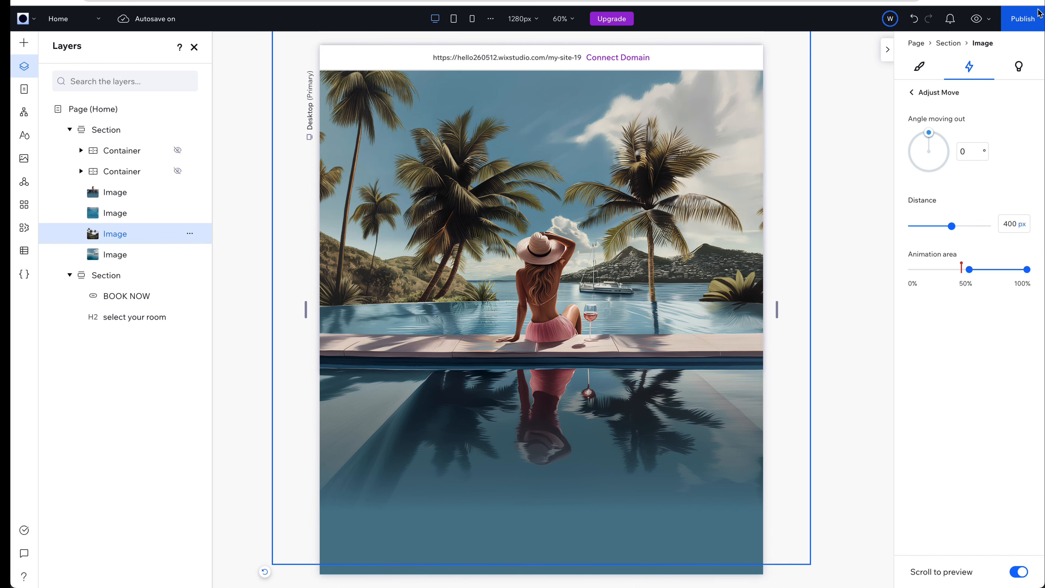
Publish the site and check the palm-and-hillside image's scroll movement on the live page.
left_click(1022, 19)
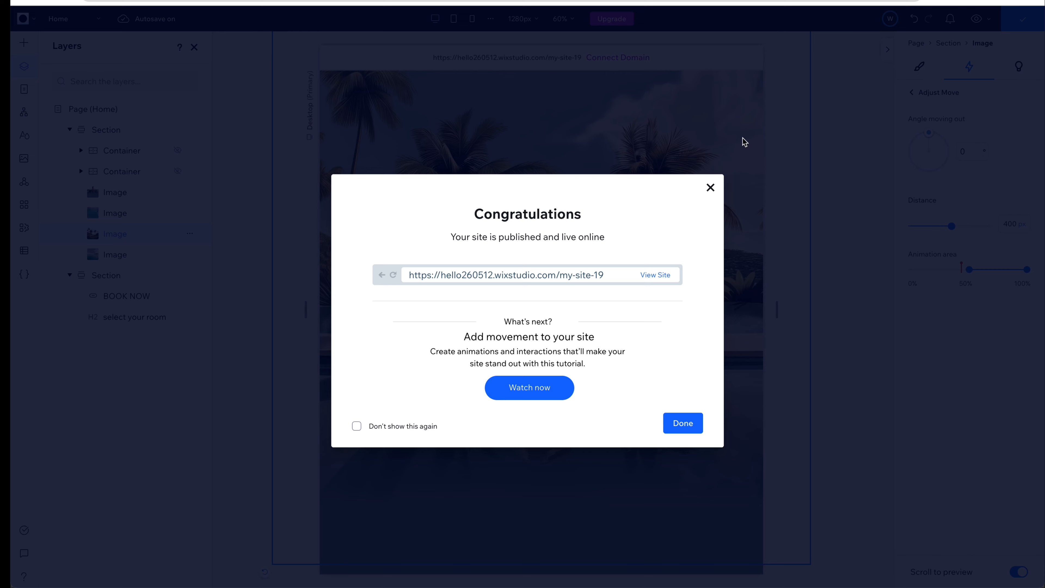
left_click(655, 275)
scroll(507, 376, "down", 4)
scroll(445, 169, "up", 4)
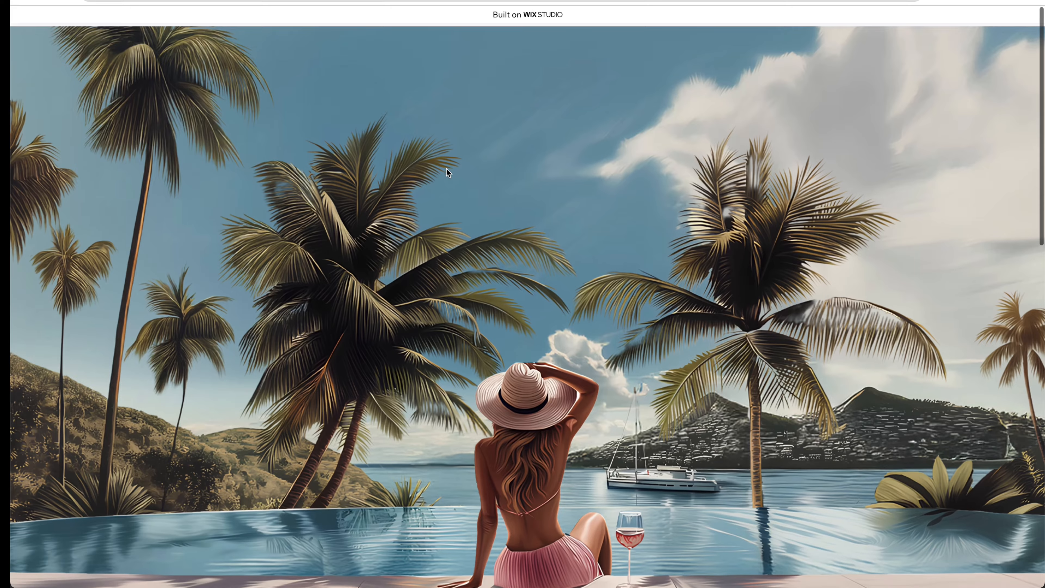
scroll(445, 169, "down", 5)
scroll(512, 366, "up", 3)
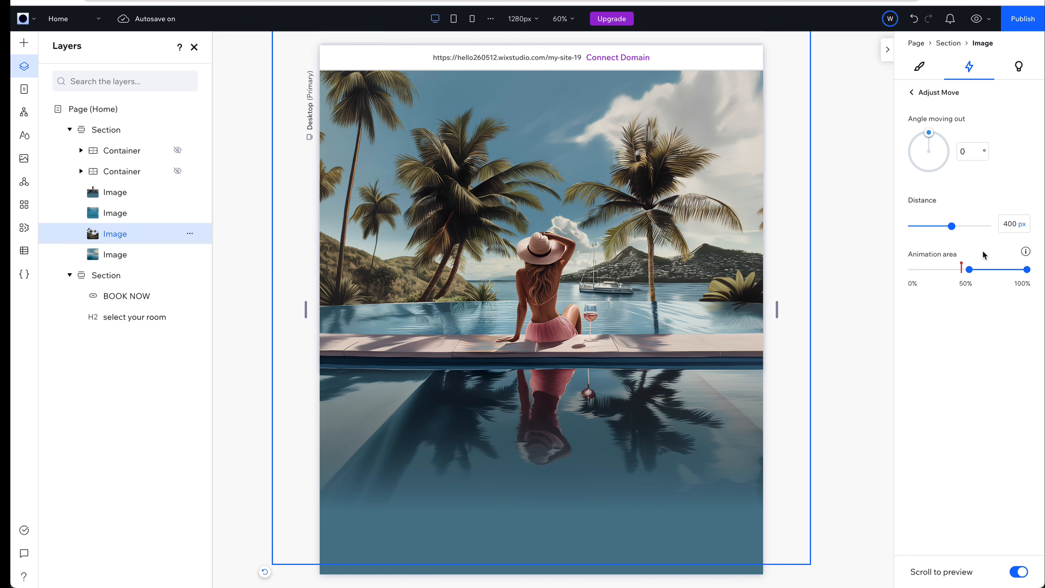
Shorten the image's animation area to end near 80%, then republish and check the scrolling on the live page.
left_click_drag(1026, 270, 1002, 270)
left_click(1023, 19)
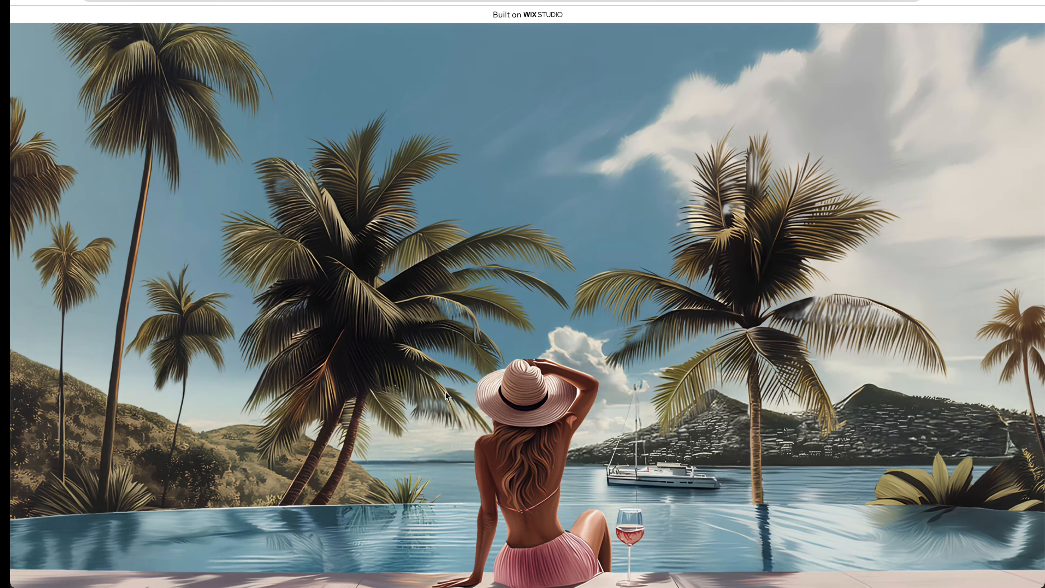
scroll(444, 391, "down", 5)
scroll(445, 391, "up", 5)
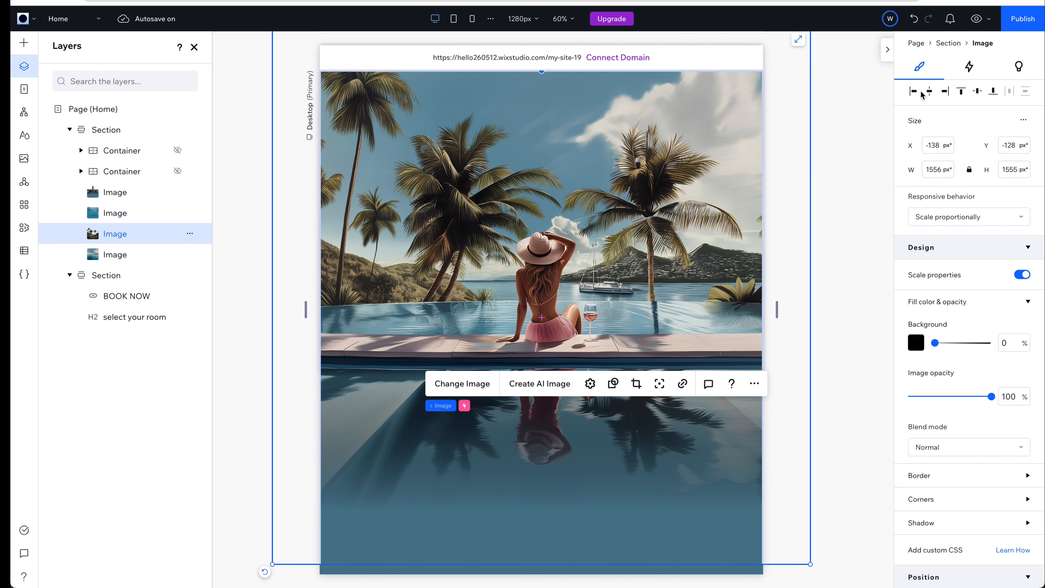
Align the palm-and-hillside image to the top of its section.
left_click(961, 92)
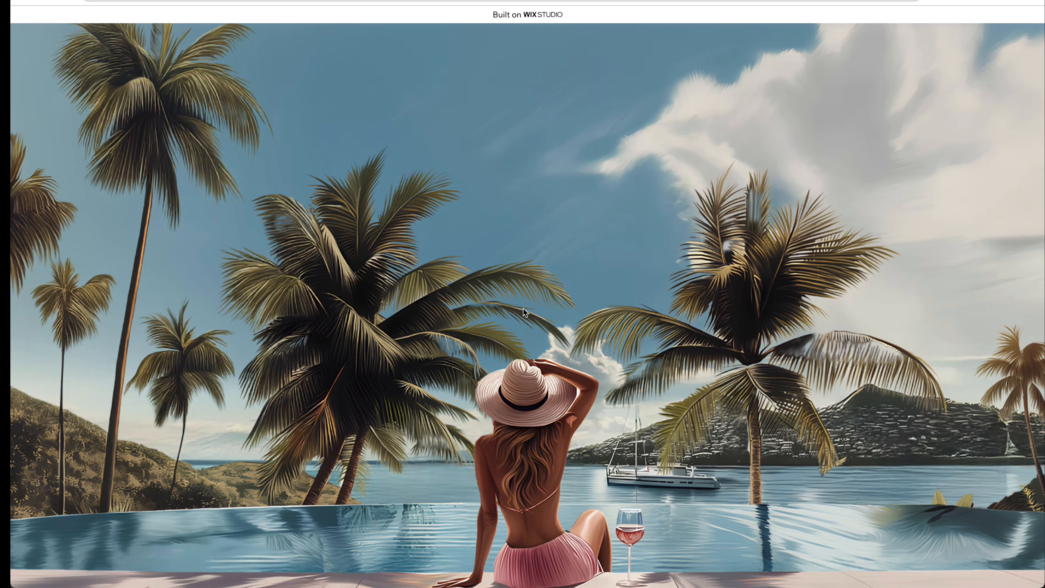
Set the pool water image's outgoing Move angle to 0° and narrow its animation area to run from 18% to roughly 70%.
scroll(523, 308, "down", 5)
scroll(523, 308, "up", 8)
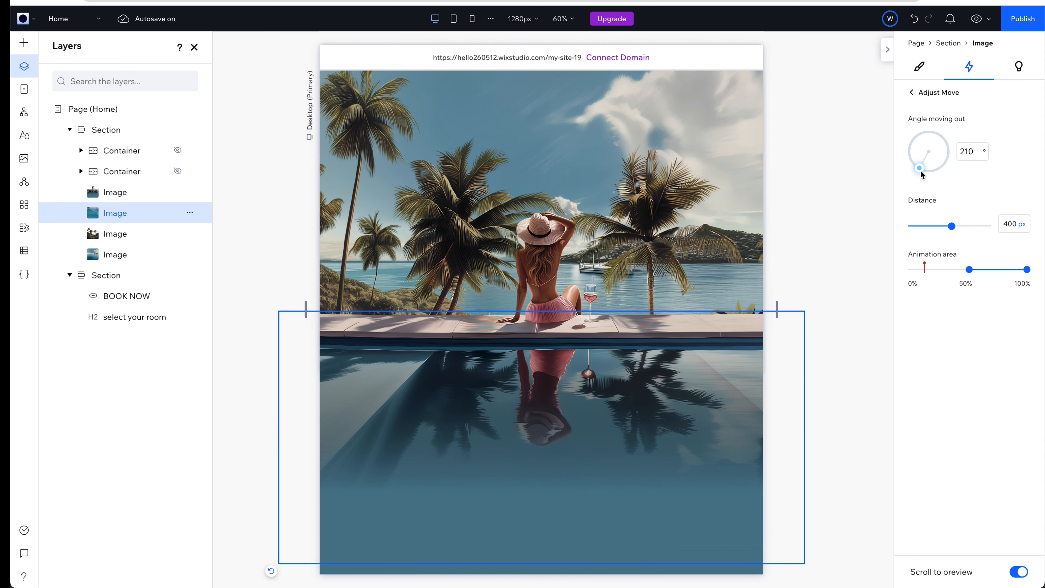
left_click_drag(920, 173, 932, 124)
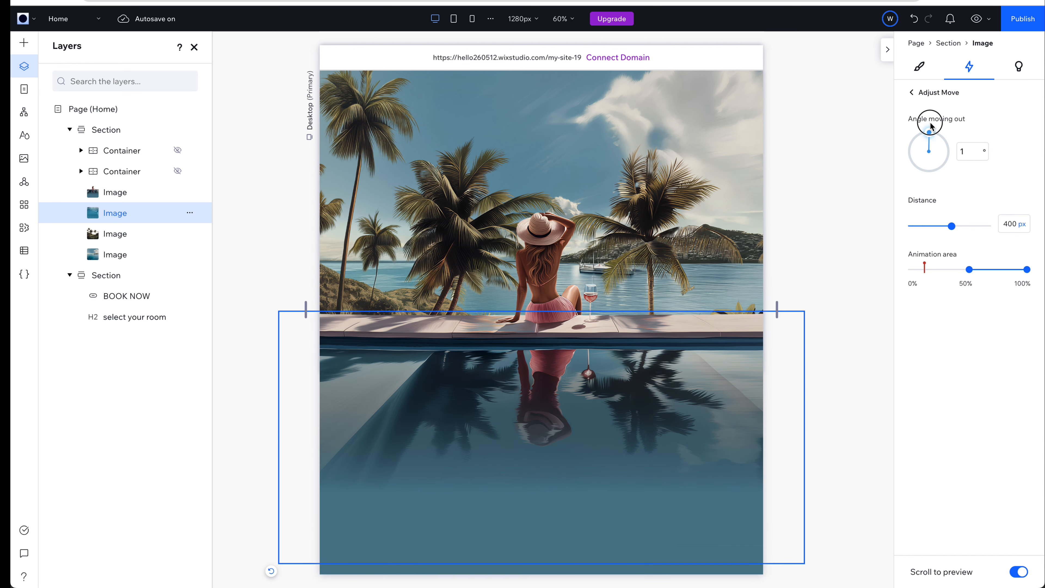
left_click_drag(970, 269, 932, 269)
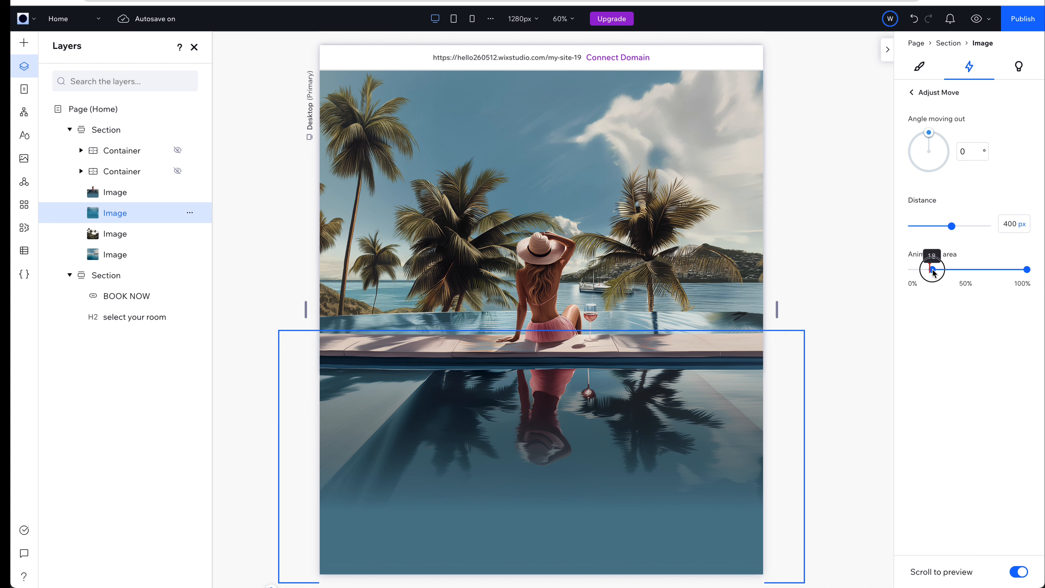
left_click_drag(1026, 269, 994, 269)
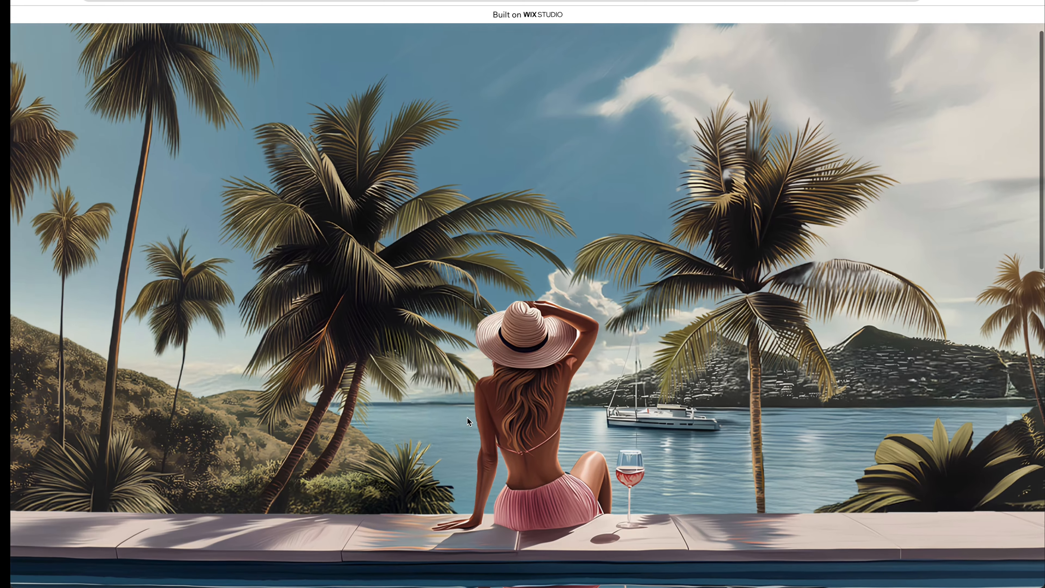
Examine how the pool water and the background layers move on the live page while scrolling.
scroll(467, 416, "down", 2)
scroll(467, 416, "up", 2)
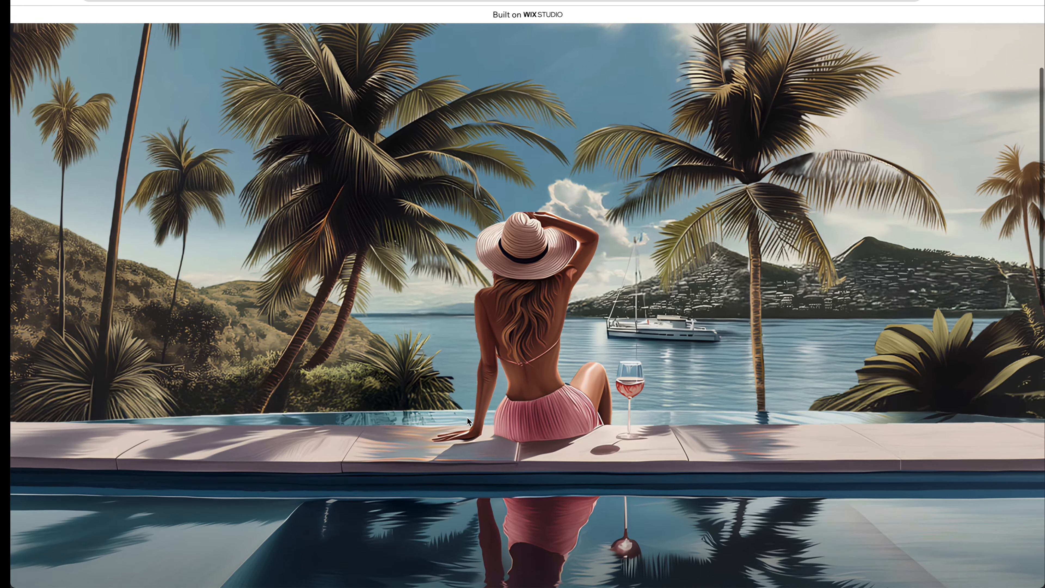
scroll(467, 417, "down", 3)
scroll(467, 417, "up", 5)
scroll(467, 417, "down", 4)
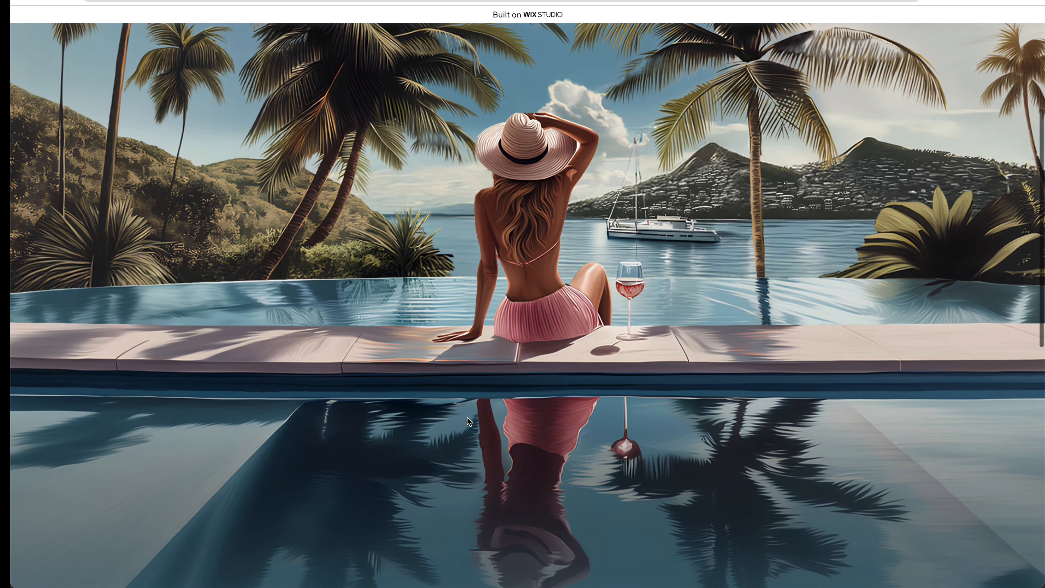
scroll(467, 417, "up", 3)
scroll(466, 416, "down", 3)
scroll(467, 417, "up", 3)
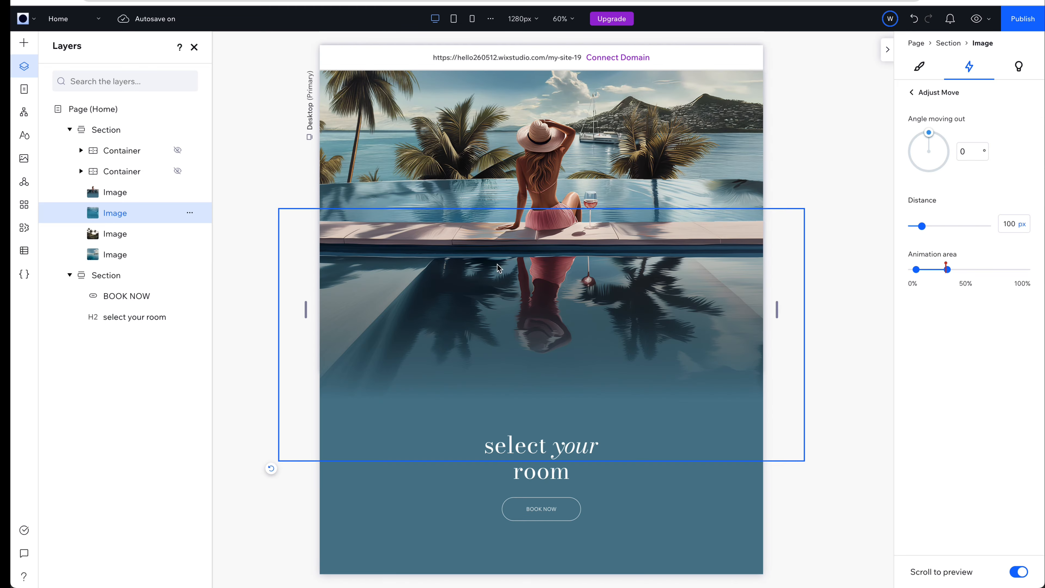
Set the Move distance to 150 px for the pool water image and 422 px for the palm-and-hillside image, checking the live page.
left_click_drag(923, 229, 927, 226)
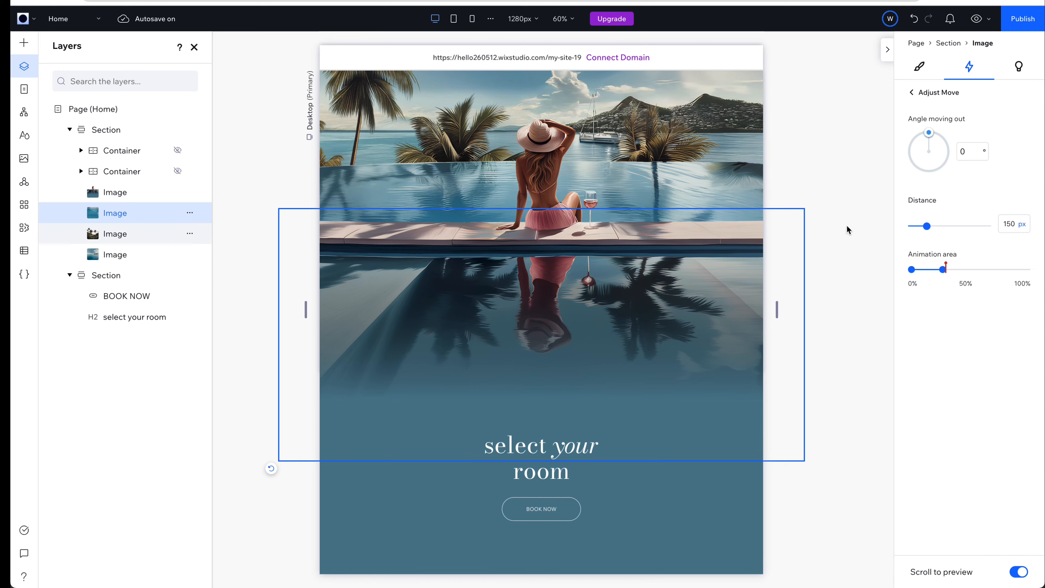
left_click_drag(921, 225, 953, 226)
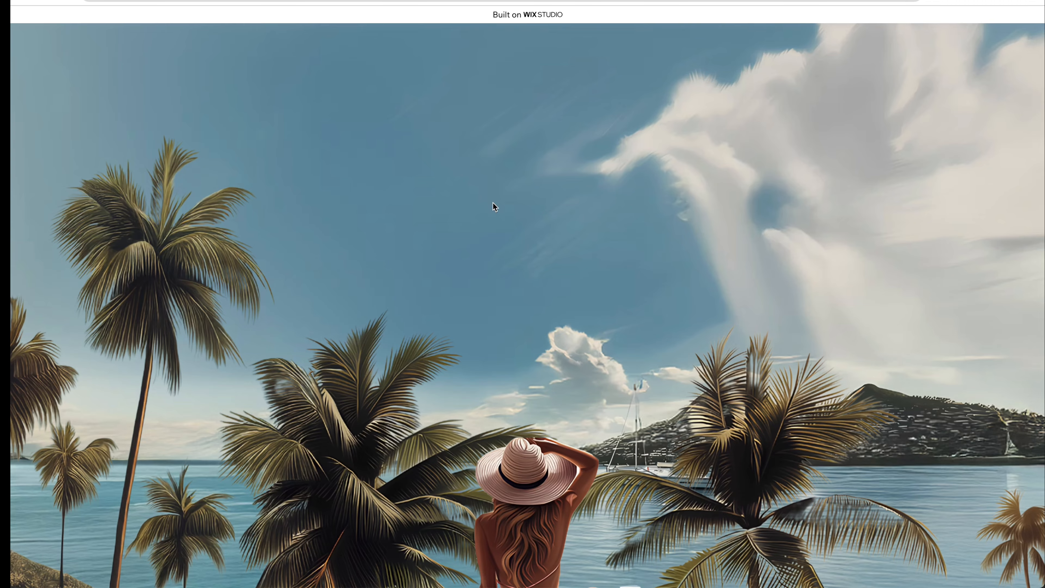
scroll(495, 206, "down", 10)
scroll(494, 206, "up", 10)
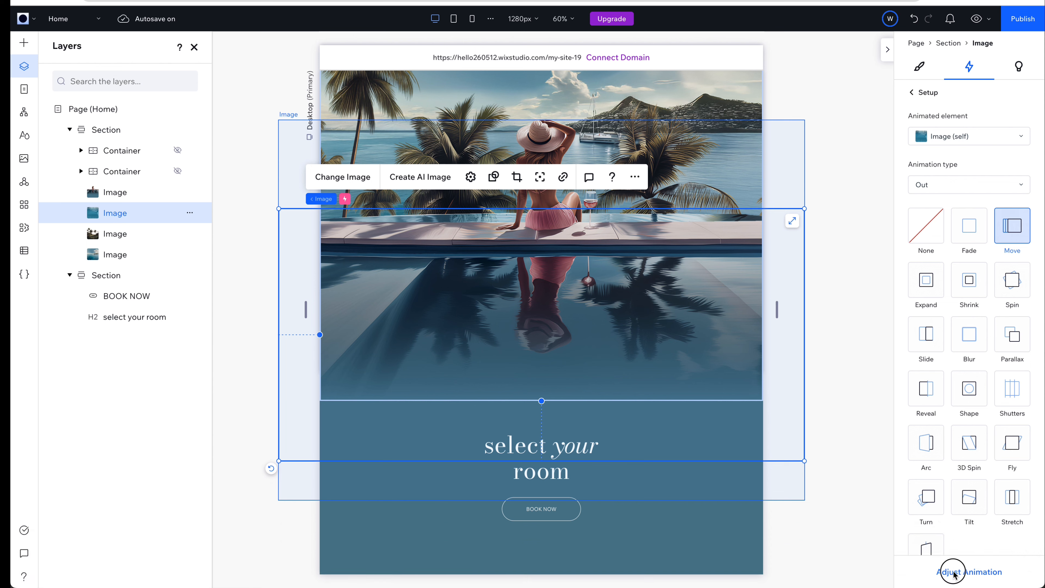
Shorten the pool water image's Move animation area to end near 20%.
left_click(945, 567)
left_click_drag(953, 269, 934, 269)
Increase the palm-and-hillside image's Move distance to 622 px and publish the site.
left_click(124, 234)
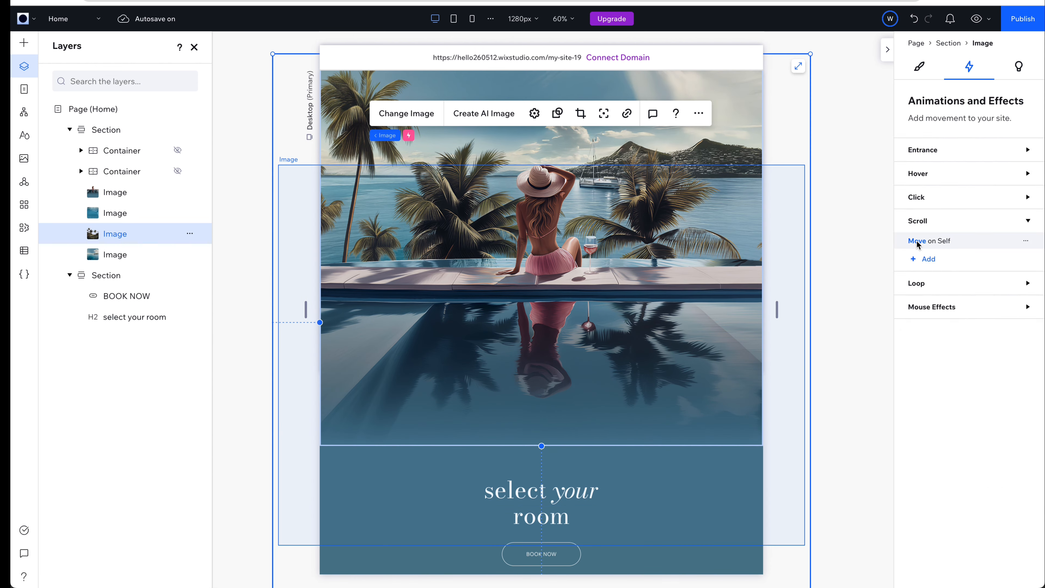
left_click(983, 242)
left_click(959, 570)
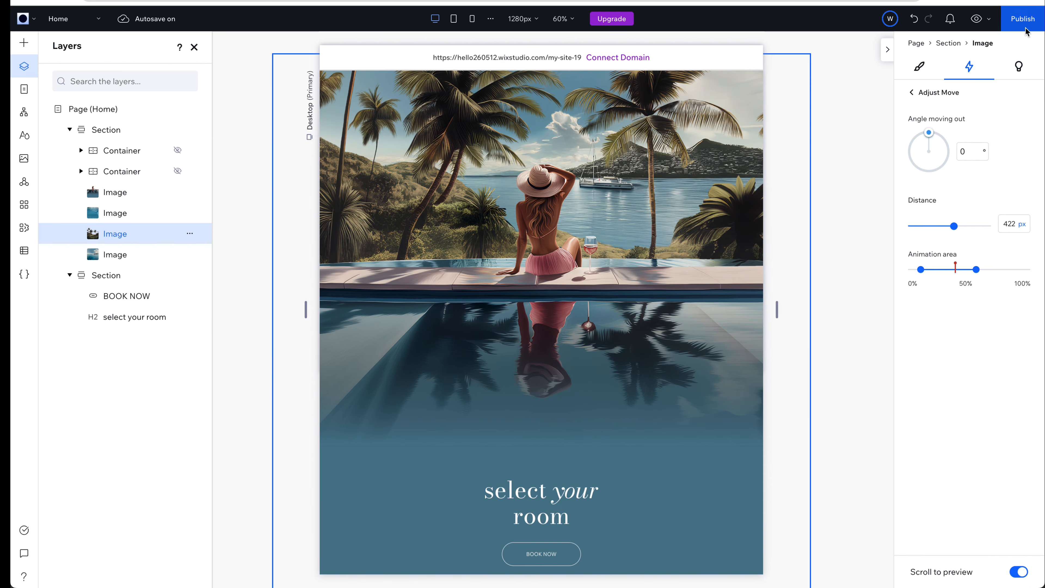
left_click(1020, 23)
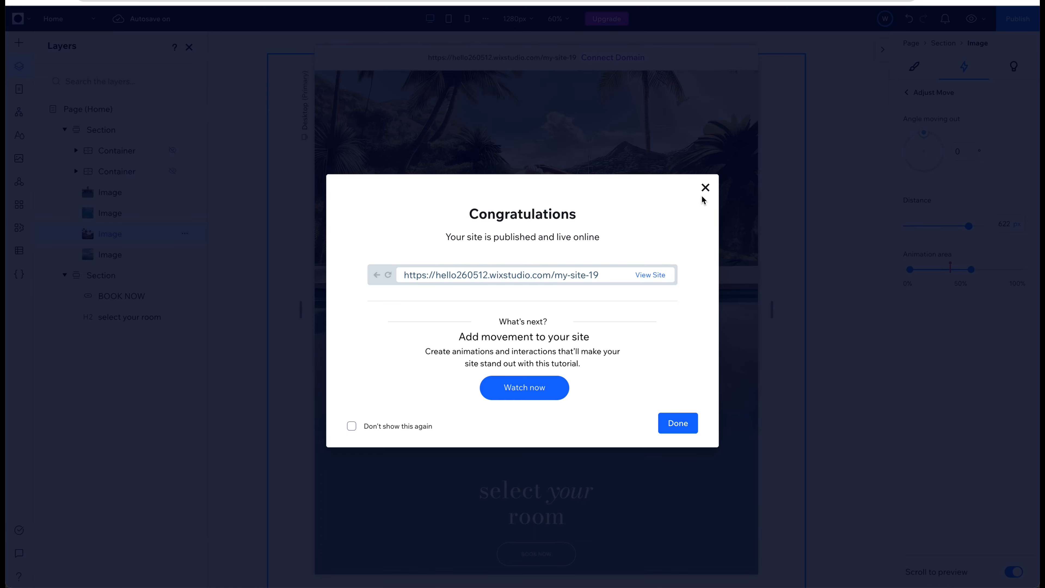
left_click(707, 187)
Add an In scroll animation of type Shrink to the image of the seated woman and open its adjustment settings.
left_click(115, 192)
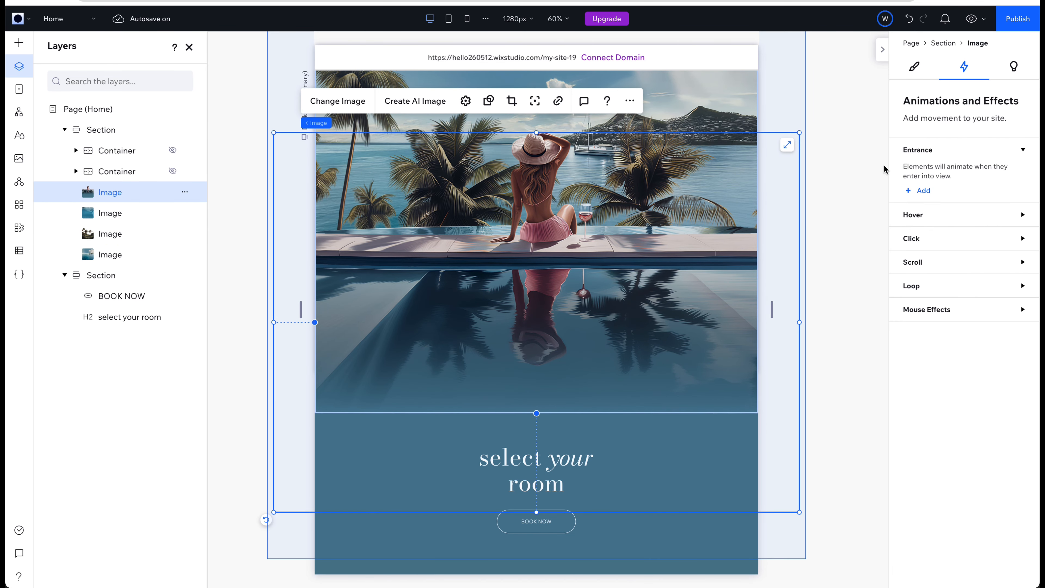
left_click(925, 262)
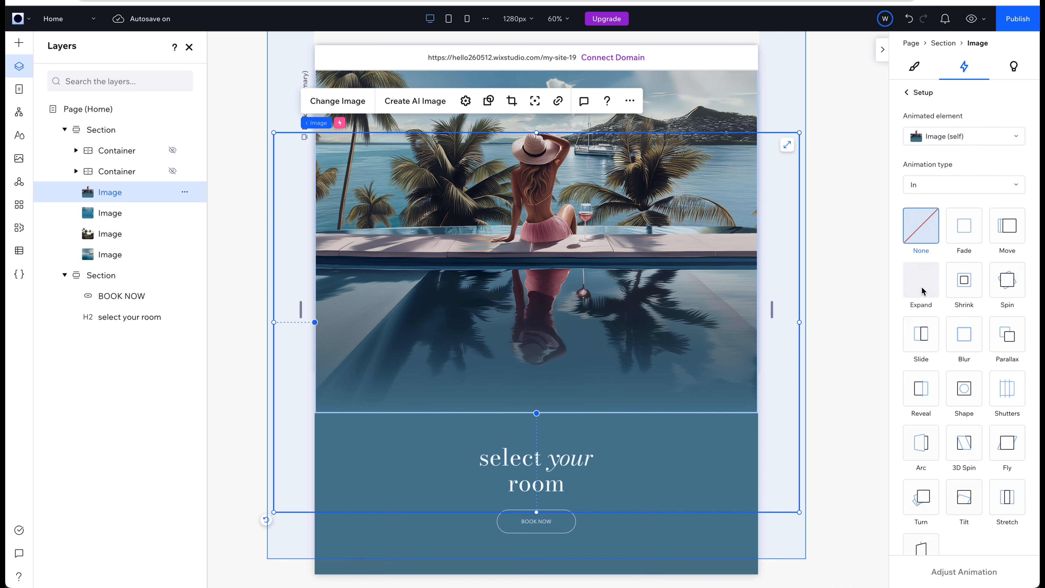
left_click(964, 281)
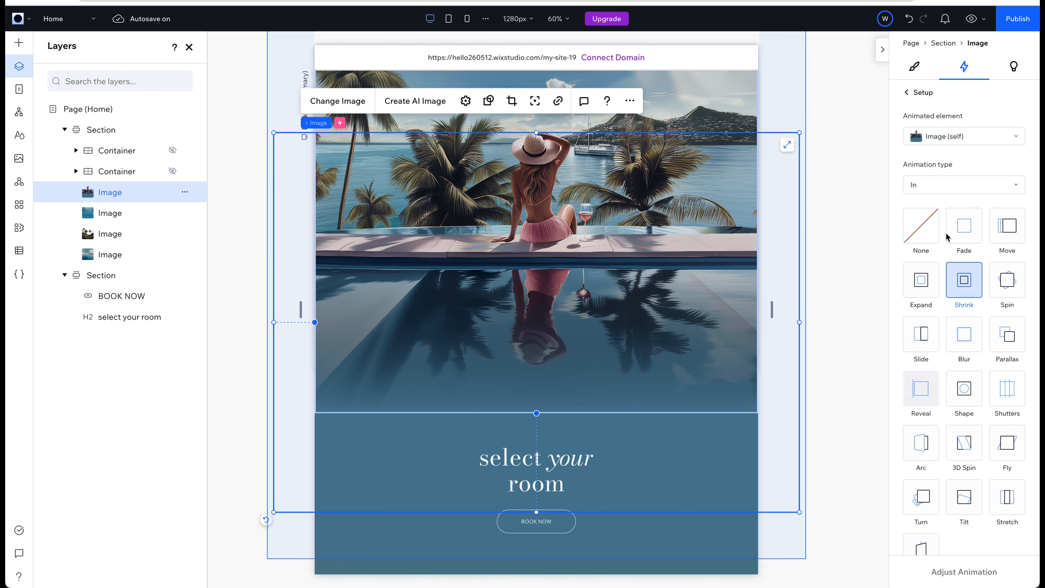
left_click(964, 571)
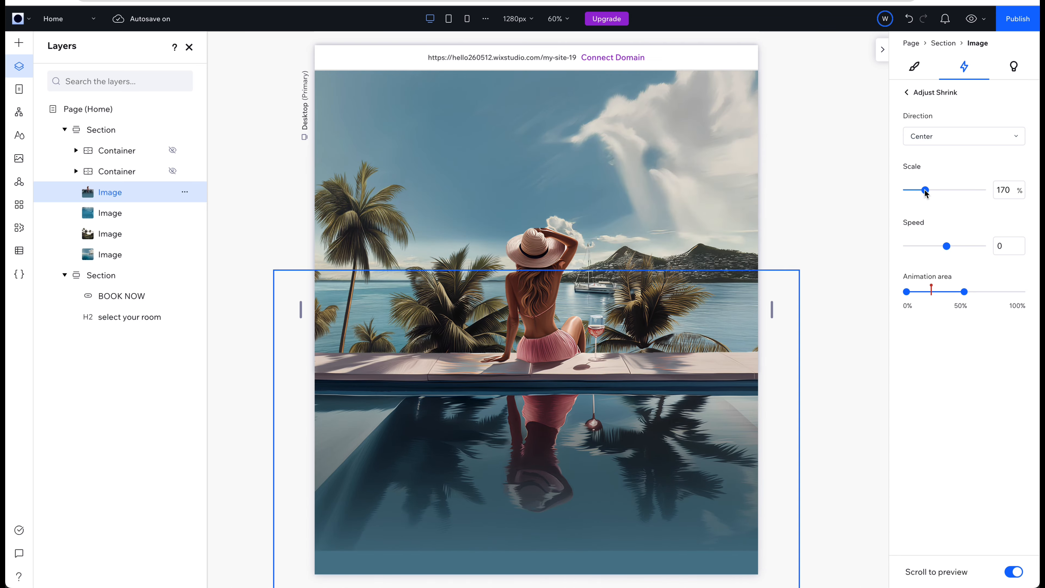
Try the woman image's Shrink scale at 209% and 250%, then reduce it to a smaller value.
left_click_drag(933, 192, 936, 190)
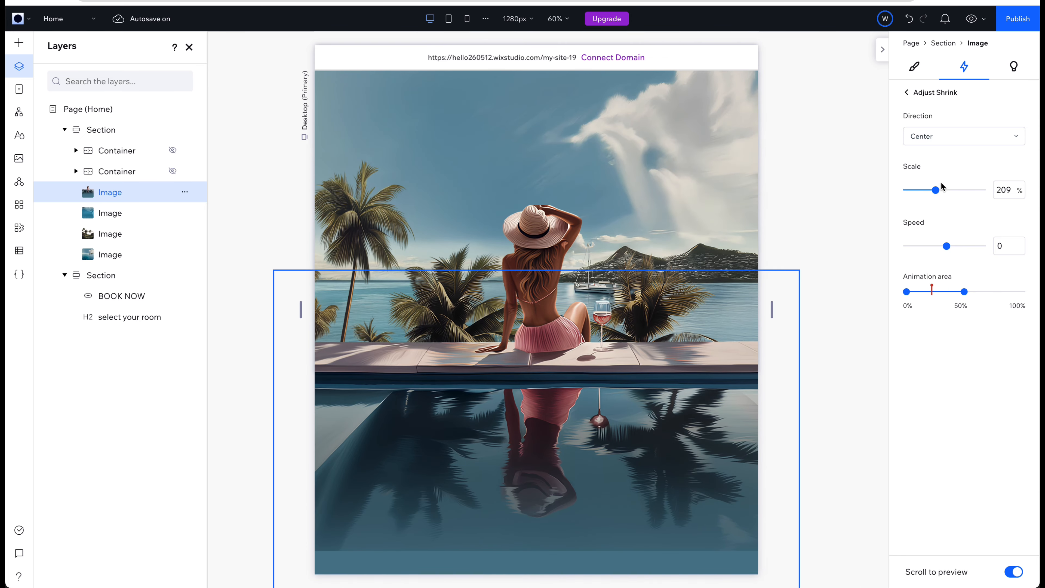
left_click_drag(945, 193, 946, 192)
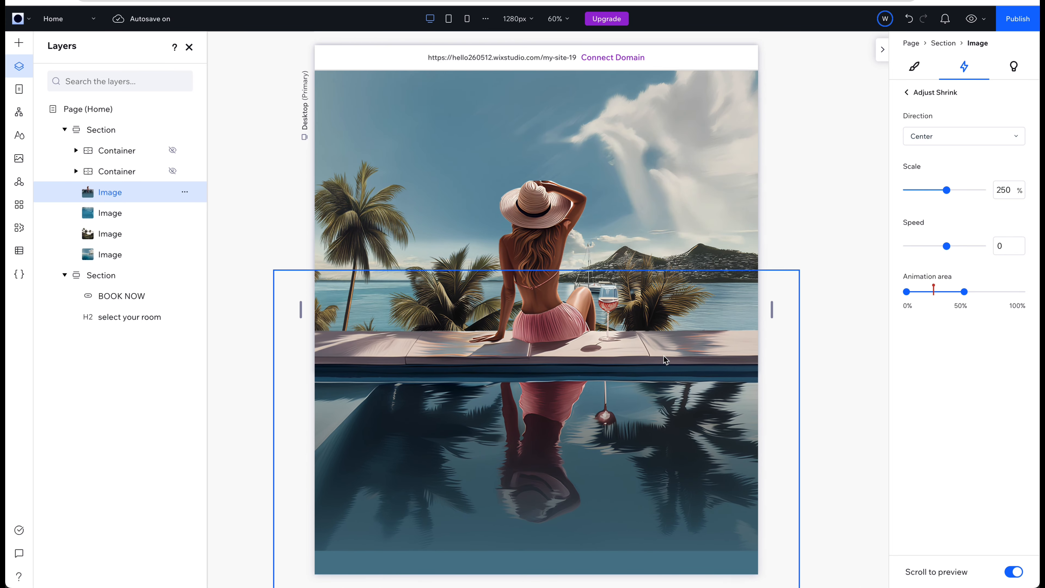
left_click(918, 190)
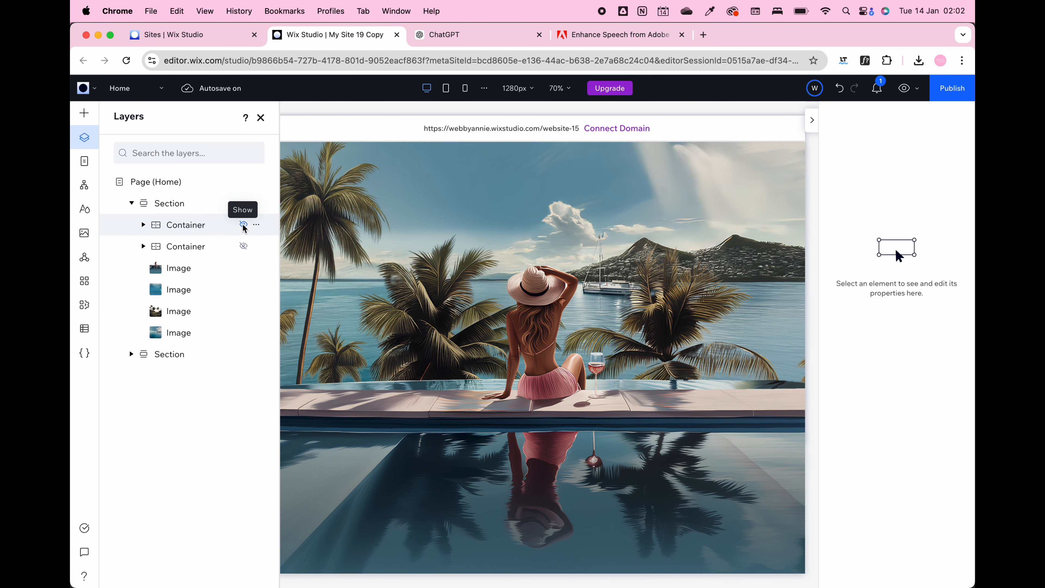
Show both hidden palm containers and check the complete scroll effect on the live page down to the booking section.
left_click(243, 226)
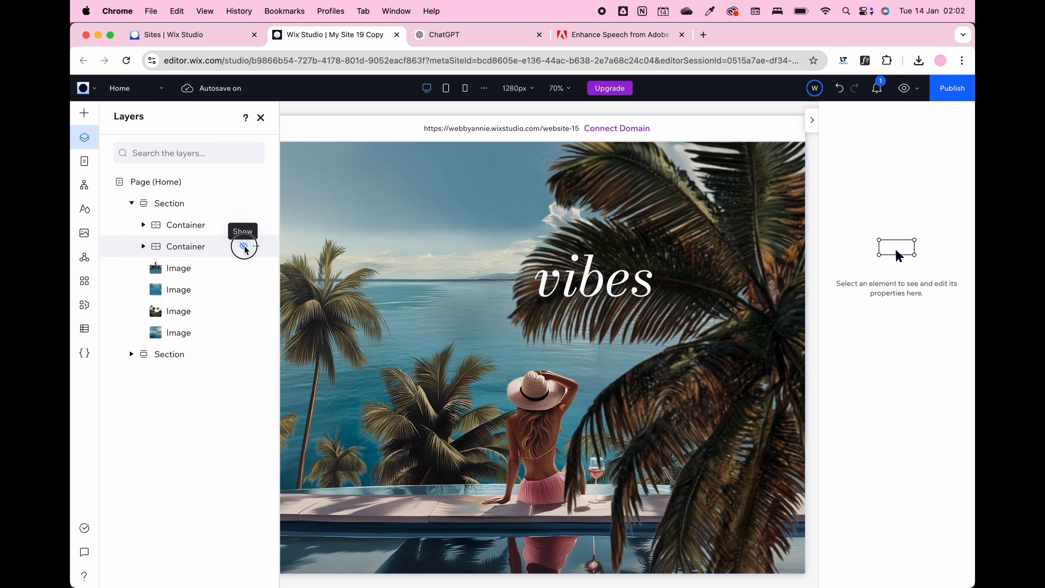
left_click(244, 247)
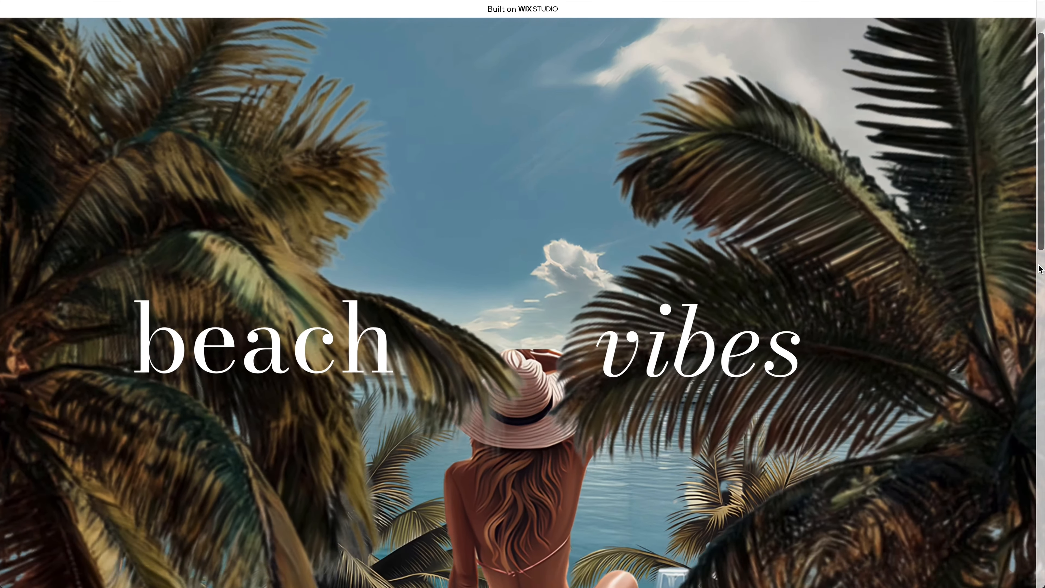
scroll(1039, 269, "down", 10)
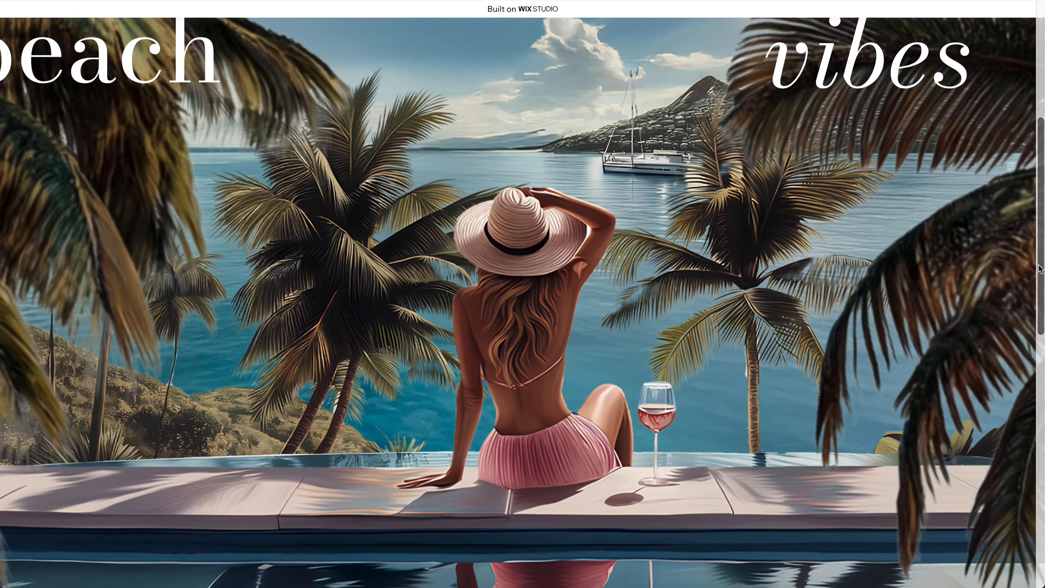
scroll(1039, 269, "down", 10)
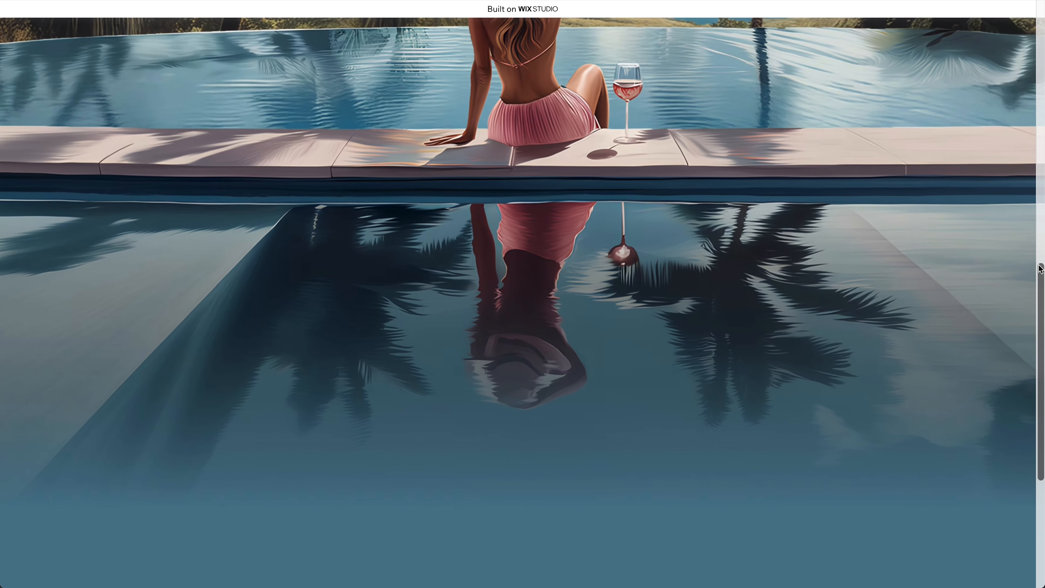
scroll(1039, 269, "down", 3)
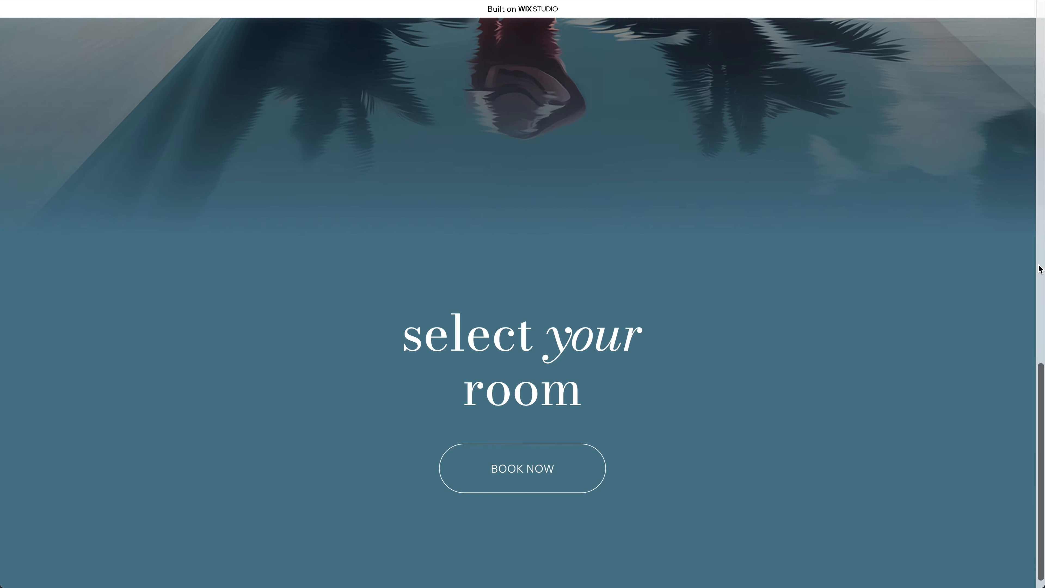